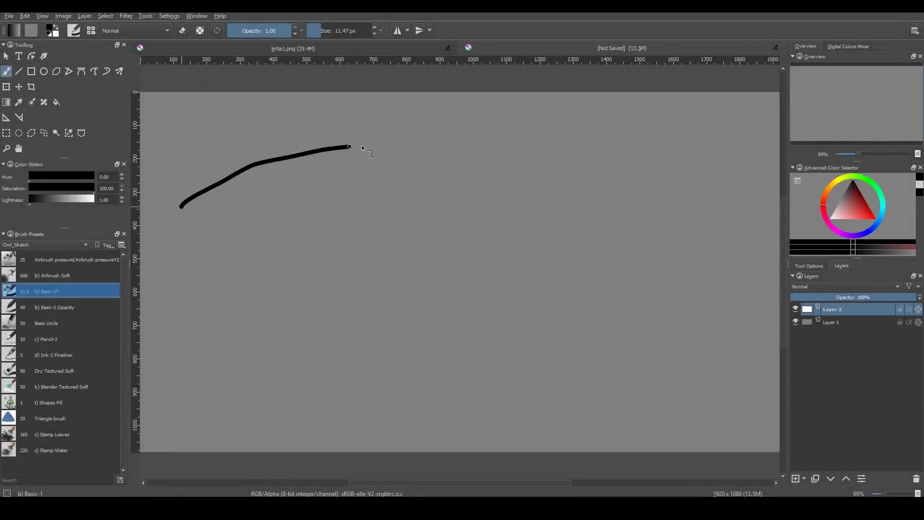
# Step: Paint several black test strokes across the canvas with the Basic-1 brush
pyautogui.moveTo(194, 223)
pyautogui.mouseDown()
pyautogui.moveTo(313, 182)
pyautogui.moveTo(425, 173)
pyautogui.mouseUp()
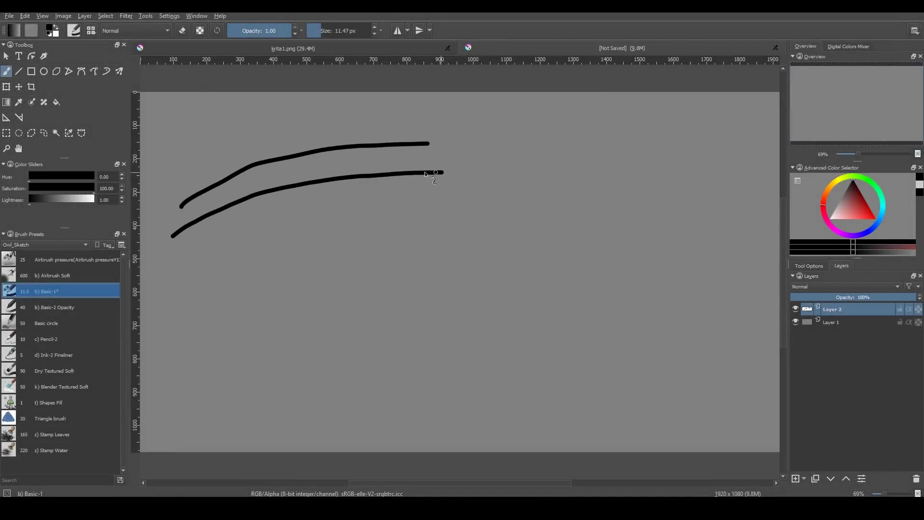
pyautogui.moveTo(179, 288); pyautogui.dragTo(335, 303)
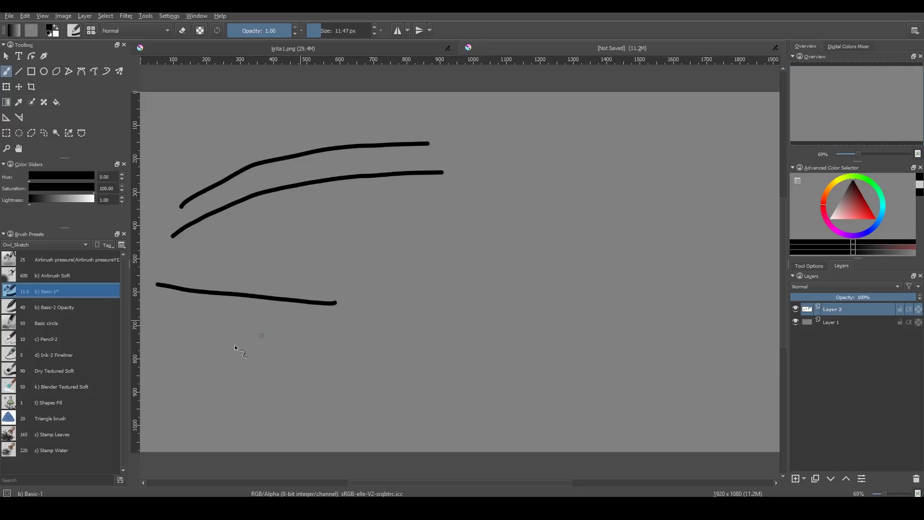
pyautogui.moveTo(179, 399); pyautogui.dragTo(281, 331)
pyautogui.moveTo(567, 196)
pyautogui.mouseDown()
pyautogui.moveTo(565, 233)
pyautogui.moveTo(576, 245)
pyautogui.mouseUp()
pyautogui.moveTo(512, 264); pyautogui.dragTo(602, 291)
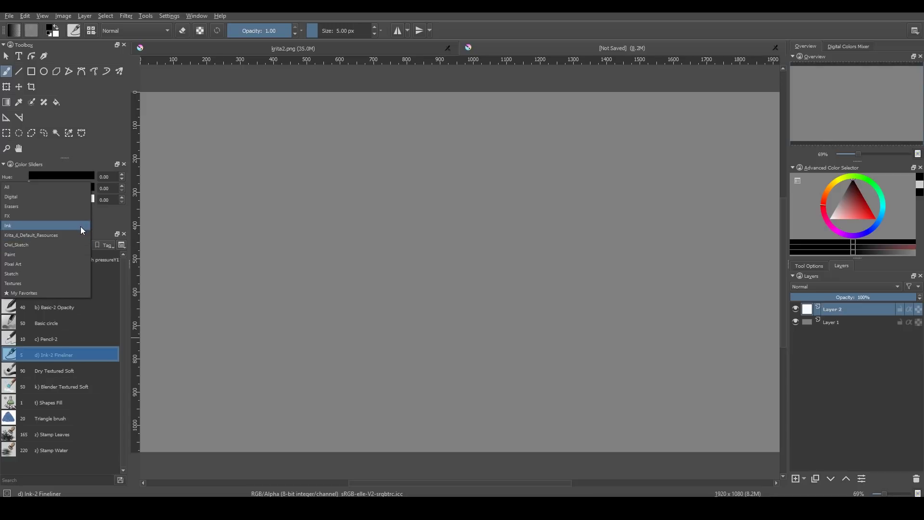
# Step: Filter the brush presets by the Ink tag and browse the ink brushes up to Ink-8 Sumi-e
pyautogui.click(81, 227)
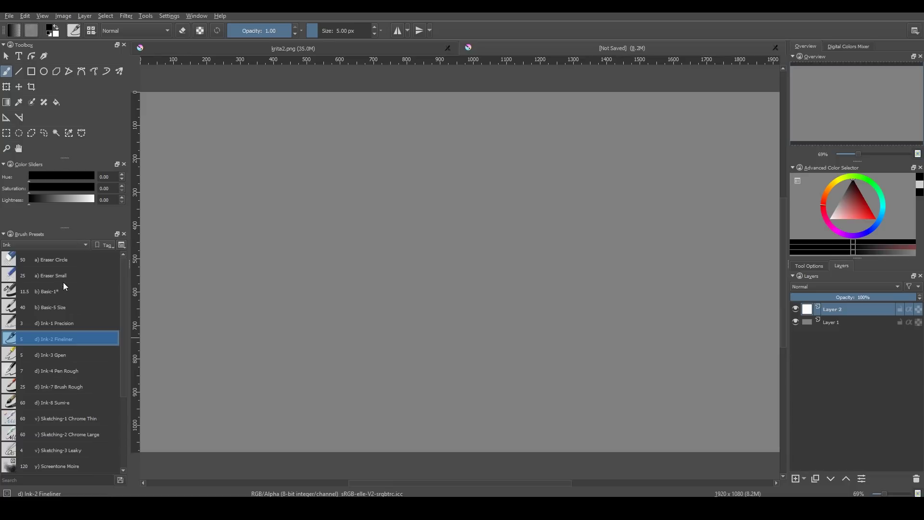
pyautogui.click(77, 307)
pyautogui.click(84, 337)
pyautogui.click(83, 359)
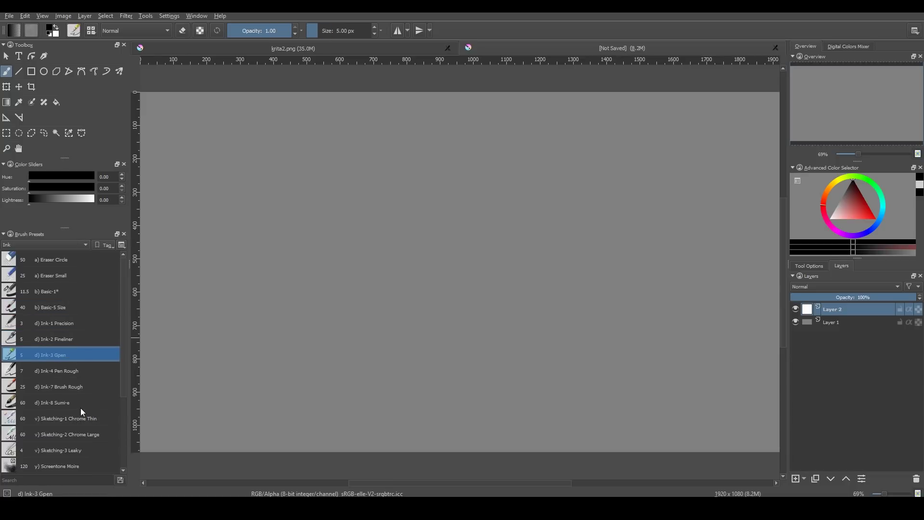
pyautogui.click(80, 407)
pyautogui.moveTo(123, 385)
pyautogui.mouseDown()
pyautogui.moveTo(123, 463)
pyautogui.moveTo(134, 385)
pyautogui.moveTo(114, 353)
pyautogui.mouseUp()
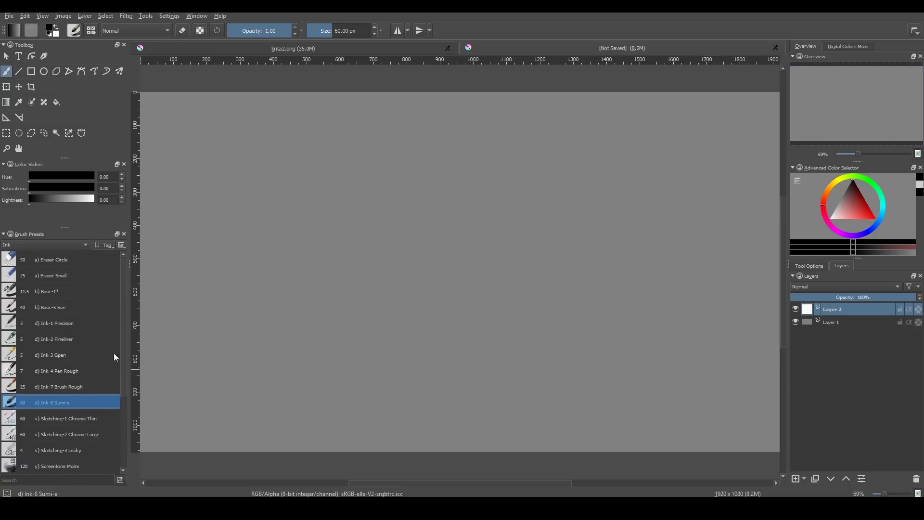
# Step: Show all brush presets and narrow them with the search term "ink"
pyautogui.click(76, 245)
pyautogui.click(71, 208)
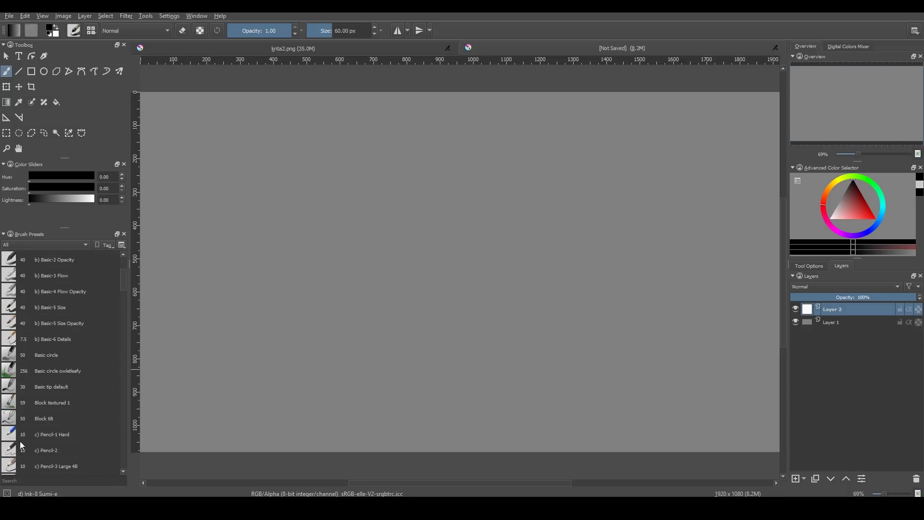
pyautogui.click(15, 479)
pyautogui.write('ink')
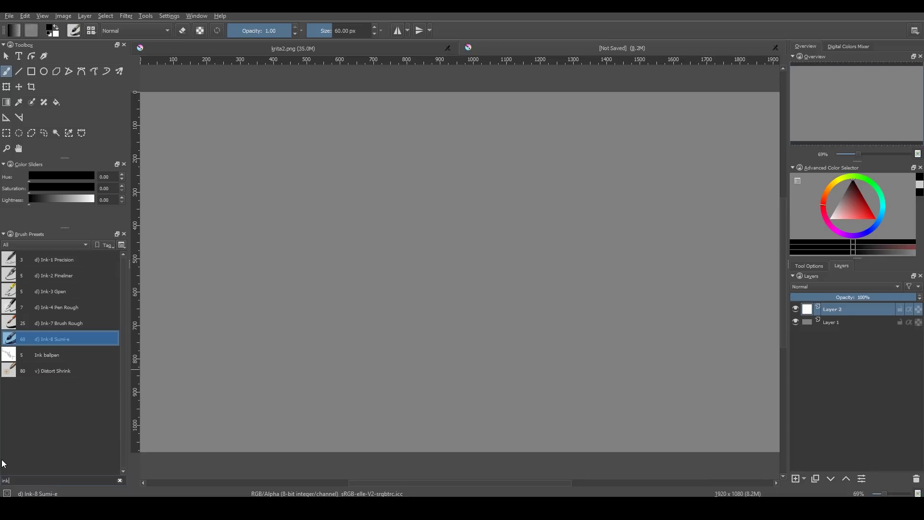
# Step: Paint one test stroke each with Ink ballpen, Ink-7 Brush Rough and Ink-4 Pen Rough, and clear the layer
pyautogui.click(71, 355)
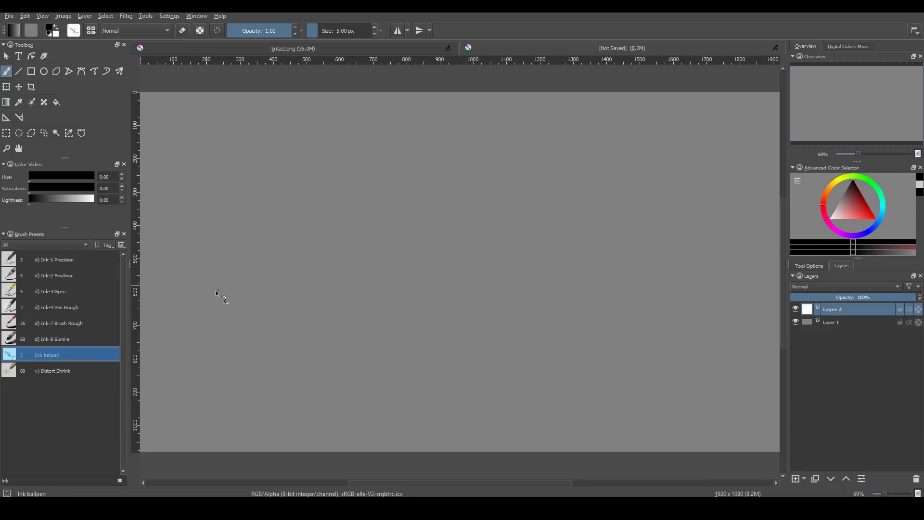
pyautogui.moveTo(261, 293); pyautogui.dragTo(383, 258)
pyautogui.click(72, 323)
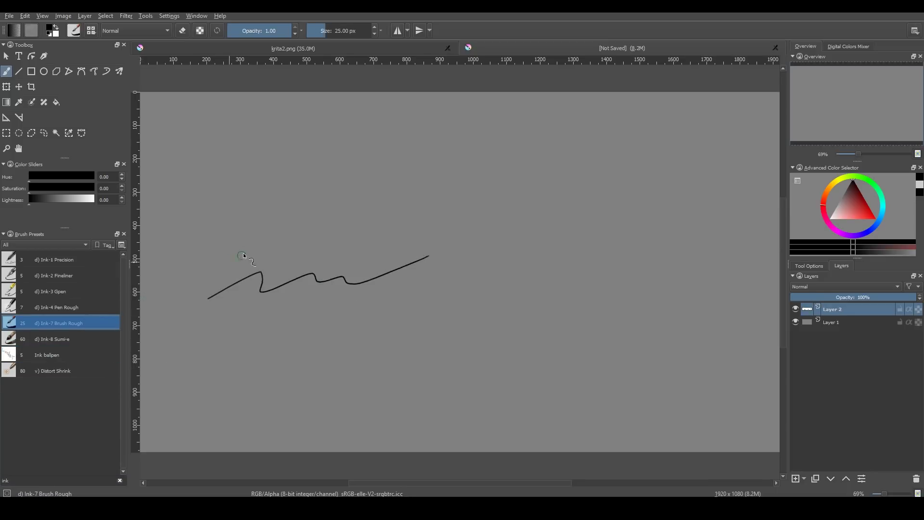
pyautogui.moveTo(233, 252)
pyautogui.mouseDown()
pyautogui.moveTo(253, 238)
pyautogui.moveTo(475, 192)
pyautogui.mouseUp()
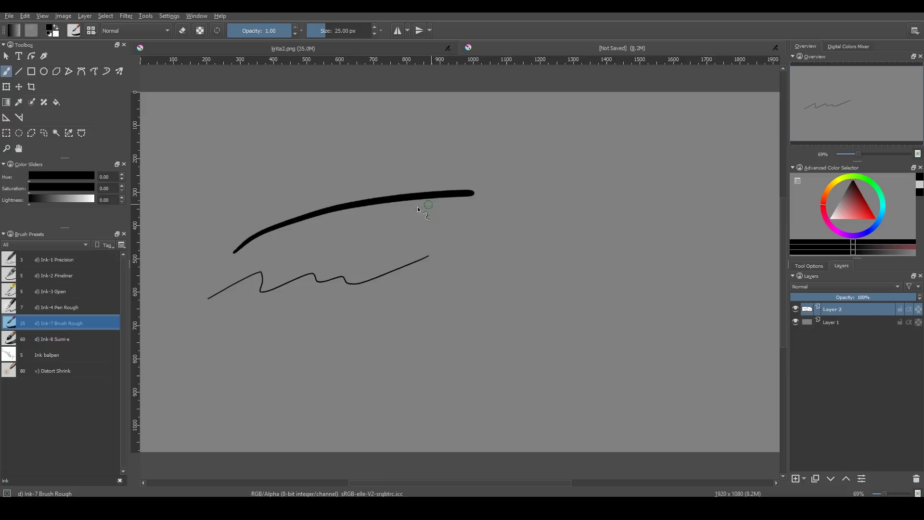
pyautogui.click(65, 305)
pyautogui.moveTo(224, 217); pyautogui.dragTo(418, 151)
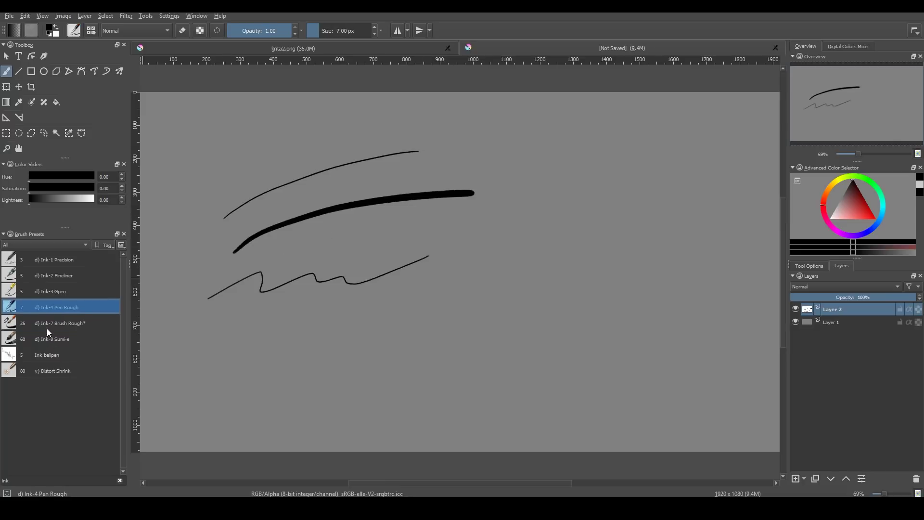
pyautogui.press('Delete')
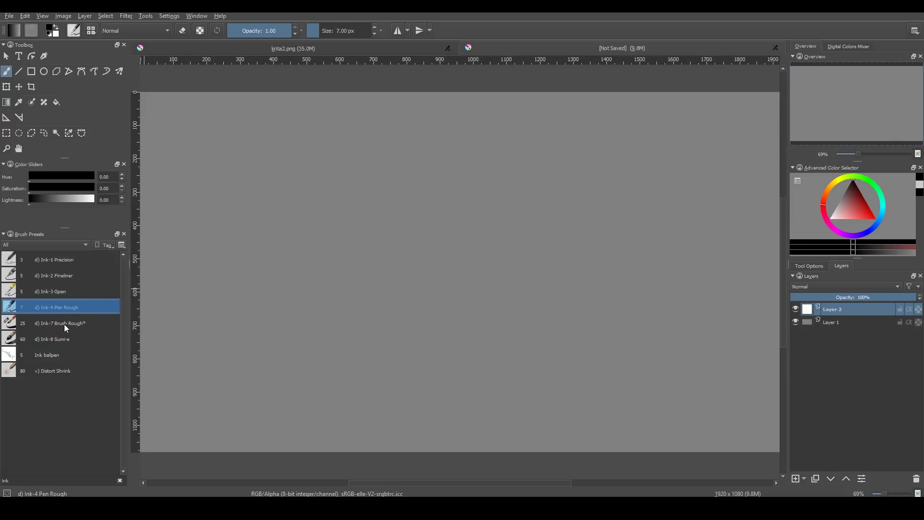
# Step: Paint a long rising curve with Ink-7 Brush Rough and open the brush's Size settings
pyautogui.click(64, 324)
pyautogui.moveTo(188, 299); pyautogui.dragTo(512, 188)
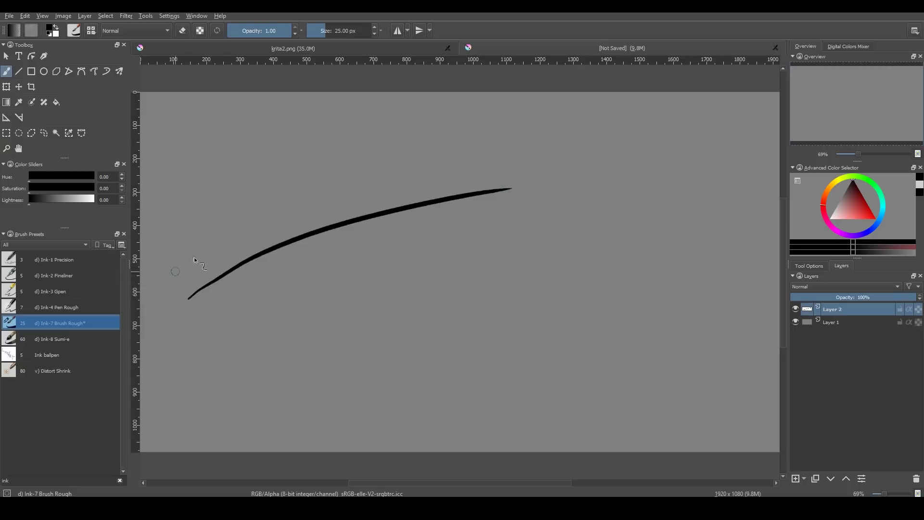
pyautogui.click(73, 31)
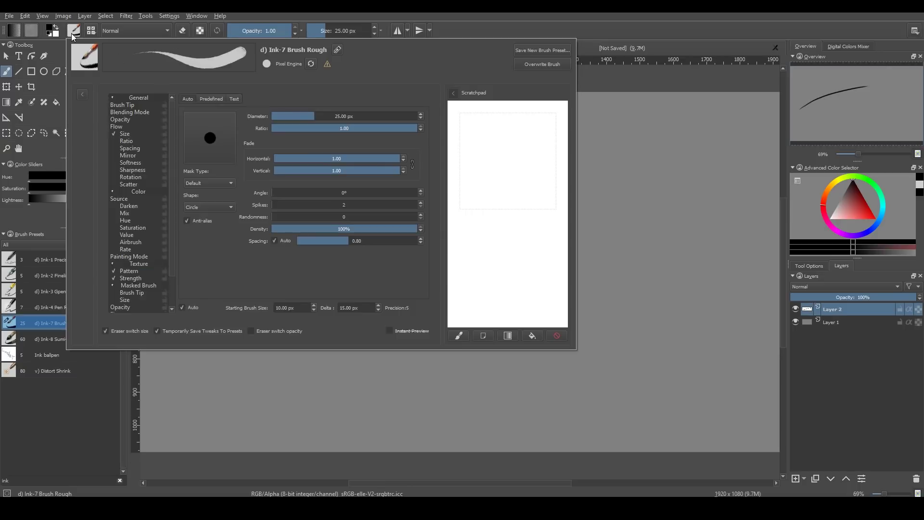
pyautogui.click(132, 135)
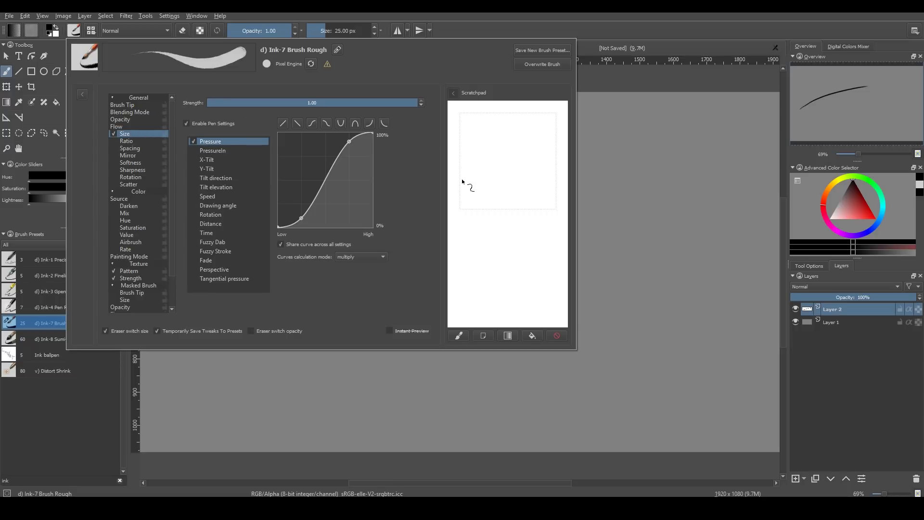
# Step: Paint three diagonal strokes in the scratchpad to test the brush's pressure-controlled size
pyautogui.moveTo(463, 179); pyautogui.dragTo(541, 148)
pyautogui.moveTo(461, 204); pyautogui.dragTo(559, 162)
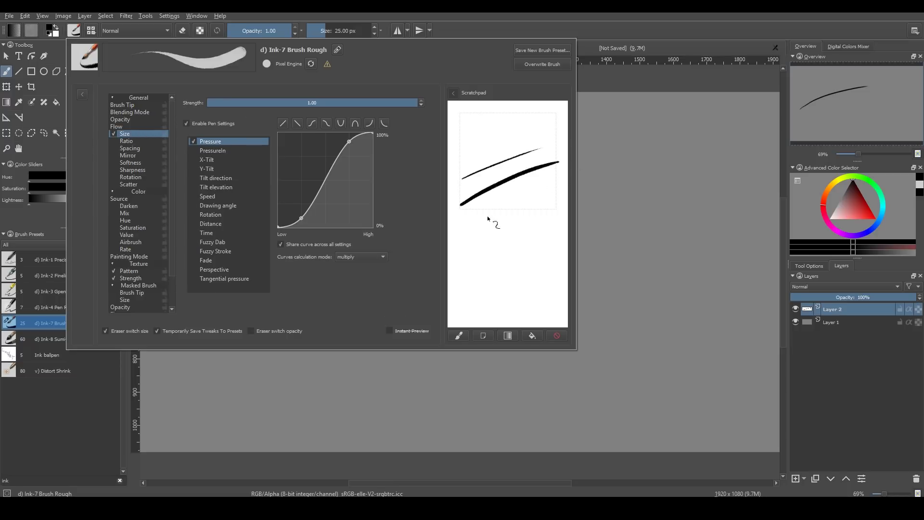
pyautogui.moveTo(464, 231); pyautogui.dragTo(551, 187)
# Step: Disable the Size option, paint three comparison strokes in the scratchpad and clear it
pyautogui.click(114, 134)
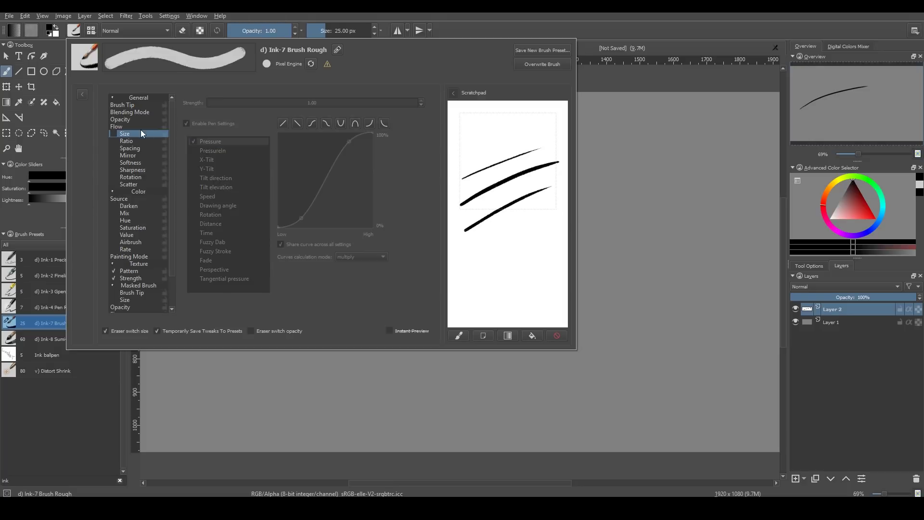
pyautogui.moveTo(462, 126); pyautogui.dragTo(529, 126)
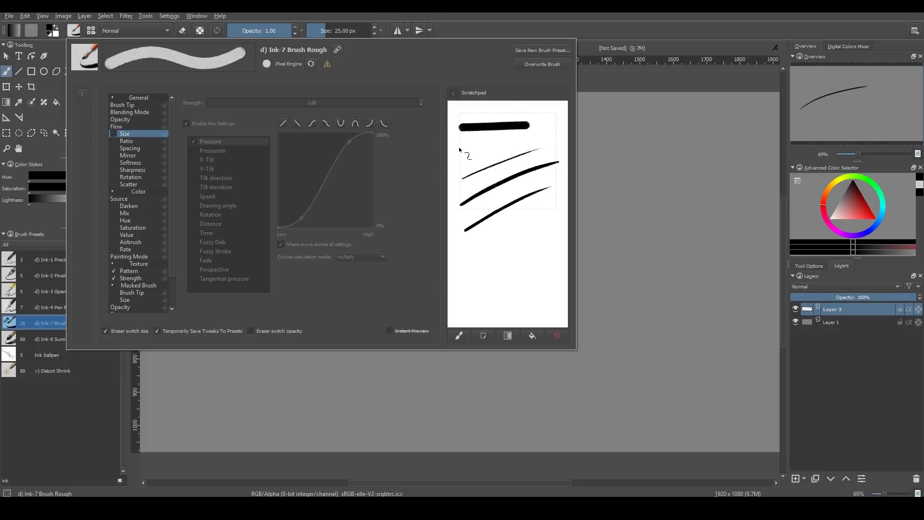
pyautogui.moveTo(458, 147); pyautogui.dragTo(536, 139)
pyautogui.moveTo(468, 289); pyautogui.dragTo(560, 230)
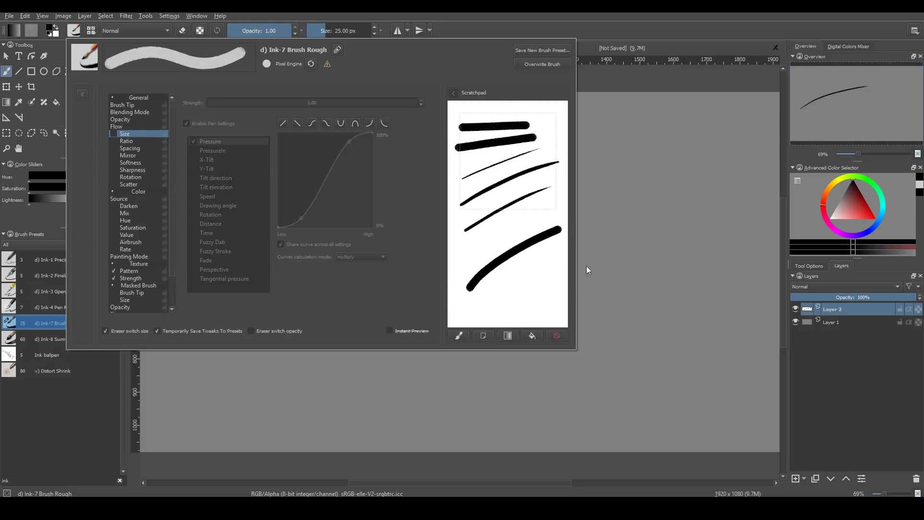
pyautogui.click(558, 335)
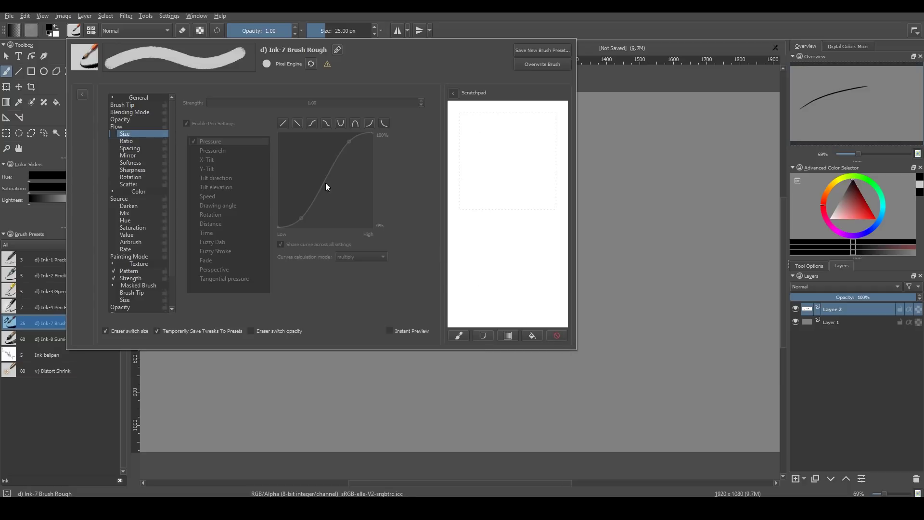
# Step: Re-enable the Size option of Ink-7 Brush Rough and raise the lower point of its pressure curve
pyautogui.click(113, 134)
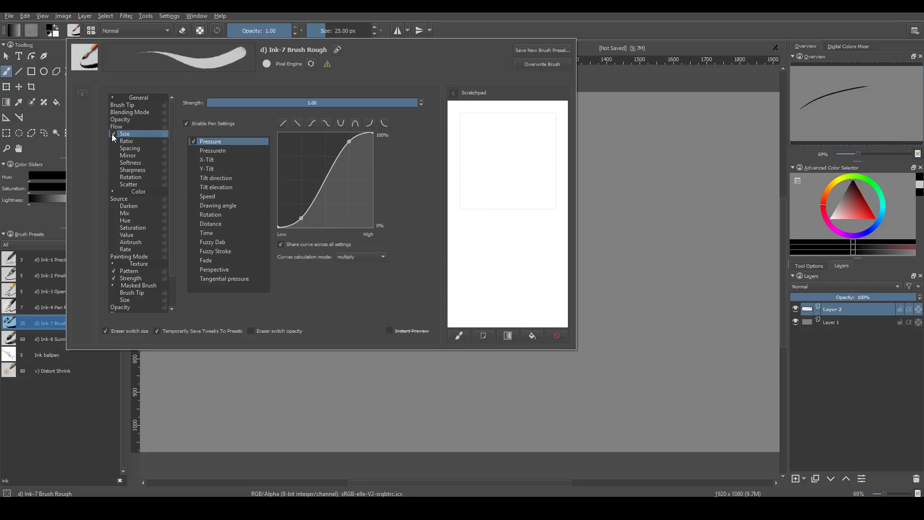
pyautogui.moveTo(301, 219); pyautogui.dragTo(291, 179)
pyautogui.click(339, 141)
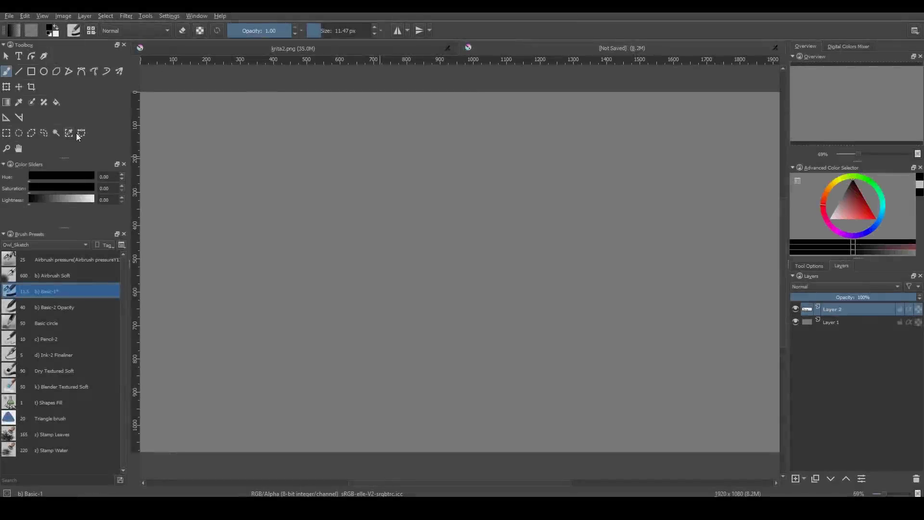
# Step: Handwrite the title "Basic-1" in black near the canvas's upper-left area with the Basic-1 brush
pyautogui.moveTo(239, 128); pyautogui.dragTo(223, 172)
pyautogui.moveTo(213, 138)
pyautogui.mouseDown()
pyautogui.moveTo(234, 150)
pyautogui.moveTo(217, 163)
pyautogui.moveTo(273, 167)
pyautogui.mouseUp()
pyautogui.moveTo(297, 151); pyautogui.dragTo(276, 167)
pyautogui.moveTo(309, 157); pyautogui.dragTo(308, 168)
pyautogui.click(307, 147)
pyautogui.moveTo(324, 155); pyautogui.dragTo(329, 168)
pyautogui.moveTo(341, 162); pyautogui.dragTo(359, 160)
pyautogui.moveTo(371, 155); pyautogui.dragTo(378, 170)
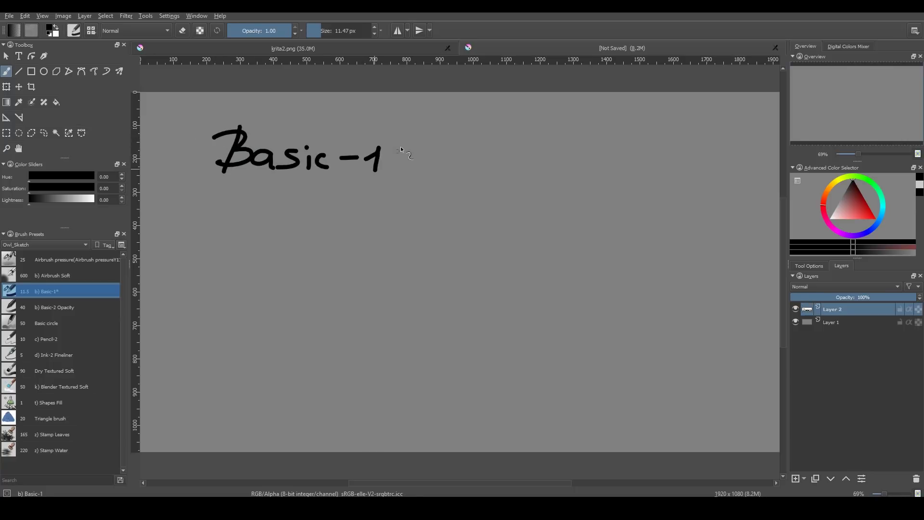
# Step: Add quotation marks around the handwritten "Basic-1" title and underline it
pyautogui.moveTo(424, 124); pyautogui.dragTo(435, 136)
pyautogui.moveTo(172, 116)
pyautogui.mouseDown()
pyautogui.moveTo(173, 129)
pyautogui.moveTo(184, 129)
pyautogui.mouseUp()
pyautogui.moveTo(184, 180); pyautogui.dragTo(450, 173)
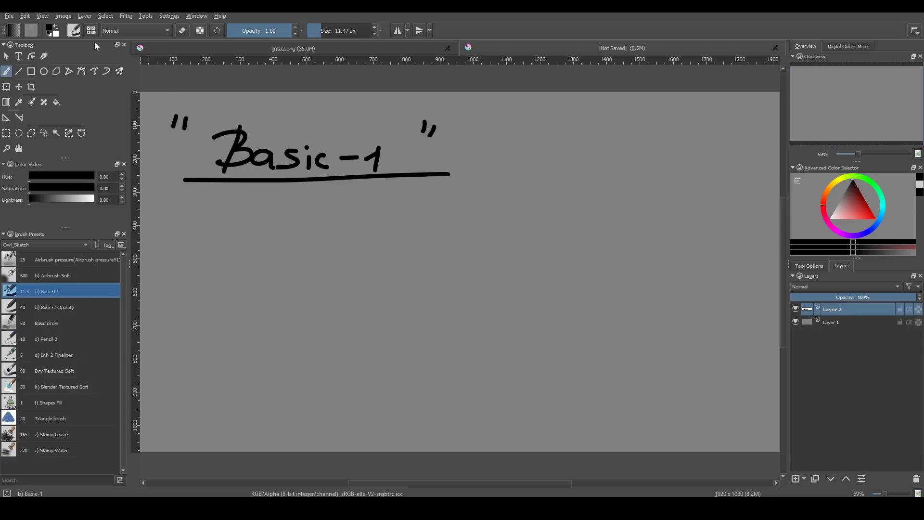
# Step: Look up the Basic-1 brush's engine in its settings and handwrite "Quick Brush Engine" beside the title
pyautogui.click(73, 31)
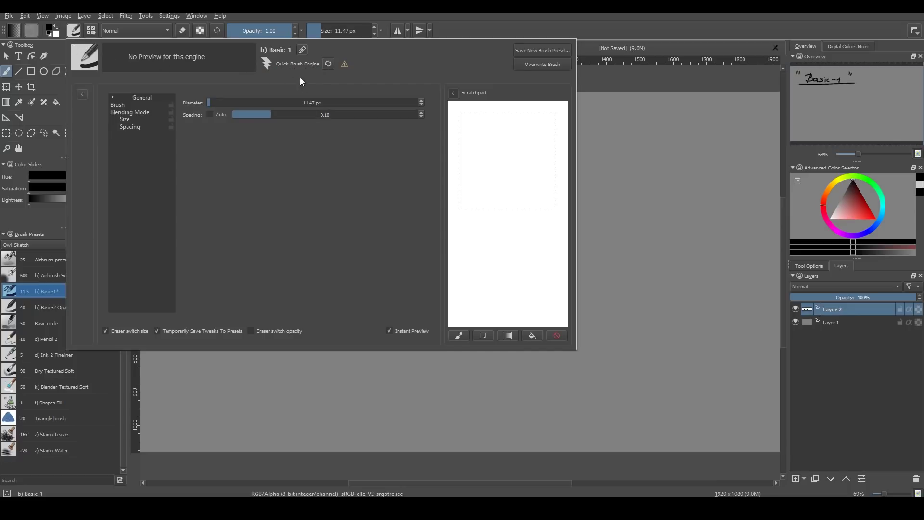
pyautogui.moveTo(513, 138); pyautogui.dragTo(529, 169)
pyautogui.moveTo(532, 153)
pyautogui.mouseDown()
pyautogui.moveTo(558, 169)
pyautogui.moveTo(593, 168)
pyautogui.mouseUp()
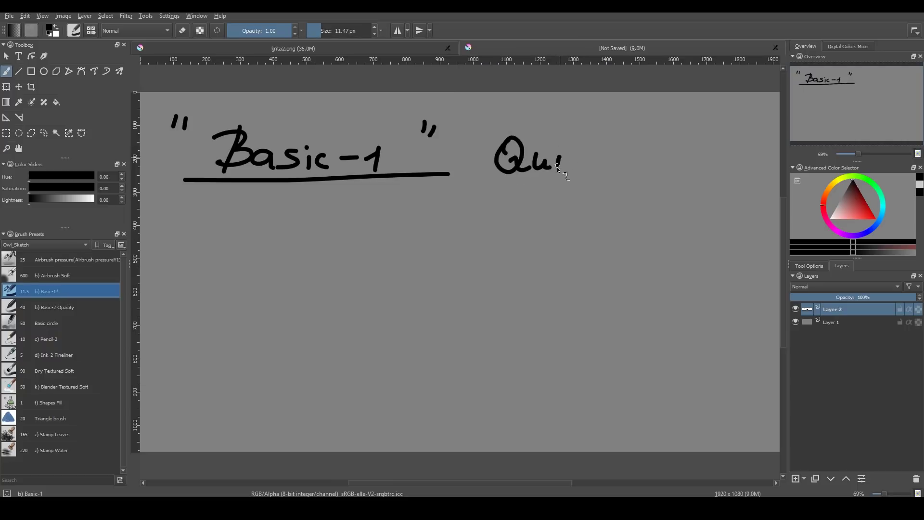
pyautogui.moveTo(624, 133)
pyautogui.mouseDown()
pyautogui.moveTo(620, 170)
pyautogui.moveTo(694, 169)
pyautogui.mouseUp()
pyautogui.moveTo(713, 141); pyautogui.dragTo(725, 169)
pyautogui.moveTo(534, 188); pyautogui.dragTo(538, 211)
pyautogui.moveTo(542, 205)
pyautogui.mouseDown()
pyautogui.moveTo(551, 233)
pyautogui.moveTo(576, 205)
pyautogui.mouseUp()
pyautogui.moveTo(583, 212); pyautogui.dragTo(640, 208)
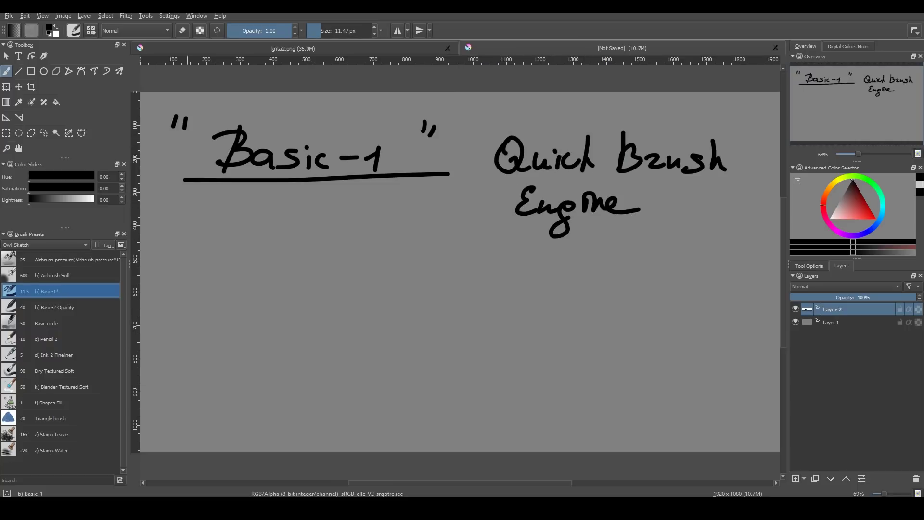
# Step: Examine the engine and available options of the Pencil-2 brush in its settings
pyautogui.click(84, 335)
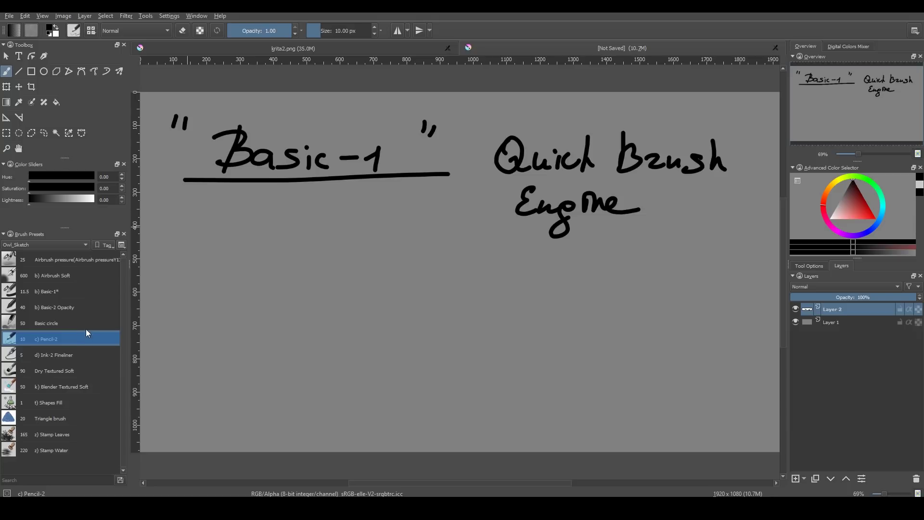
pyautogui.click(74, 31)
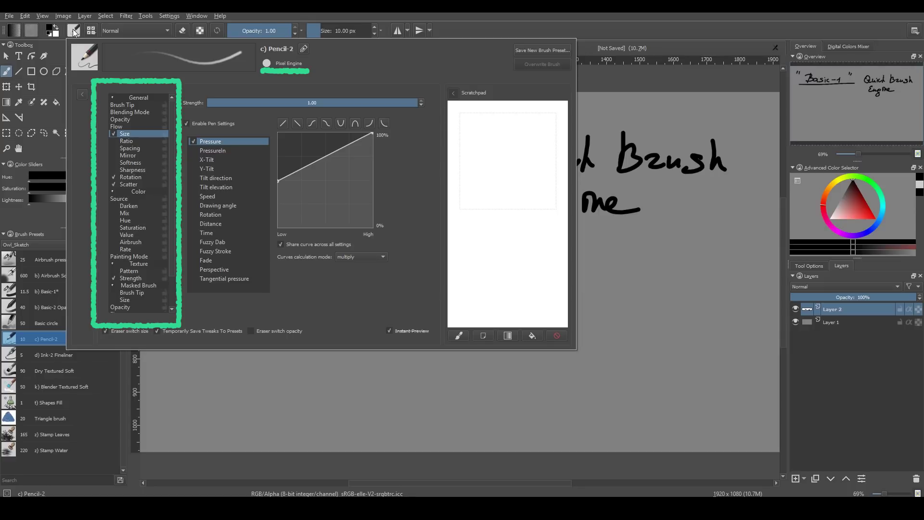
pyautogui.click(74, 31)
# Step: Switch back to the Basic-1 brush and open its Size settings
pyautogui.click(62, 291)
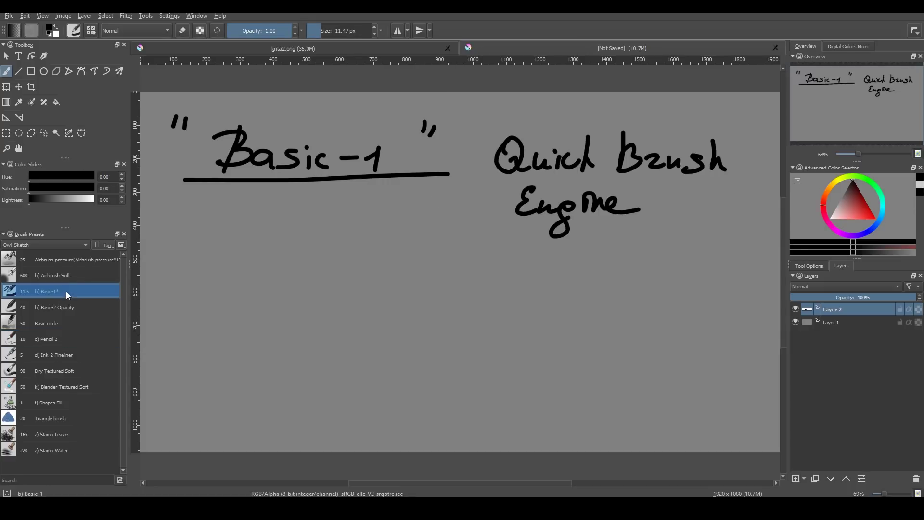
pyautogui.click(76, 33)
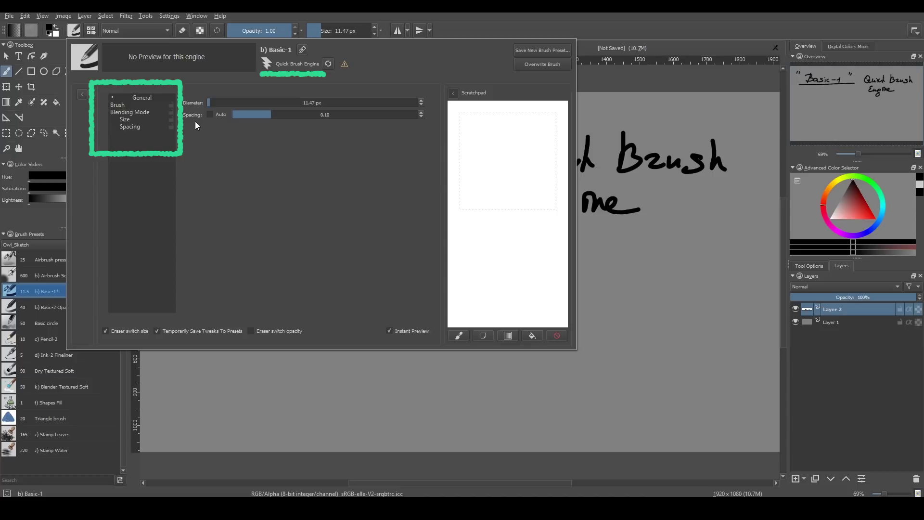
pyautogui.click(142, 120)
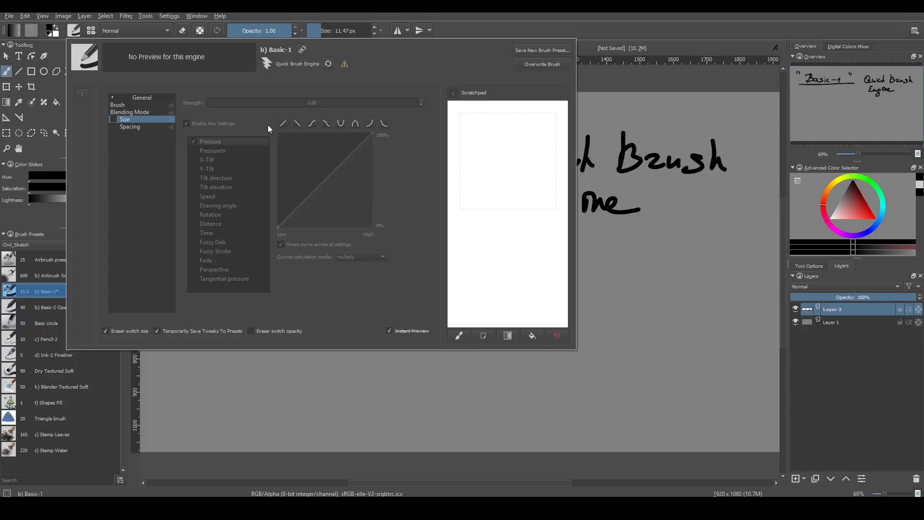
# Step: Enable the Size option for Basic-1, compare scratchpad strokes made without and with it, and clear the scratchpad
pyautogui.moveTo(465, 139); pyautogui.dragTo(533, 129)
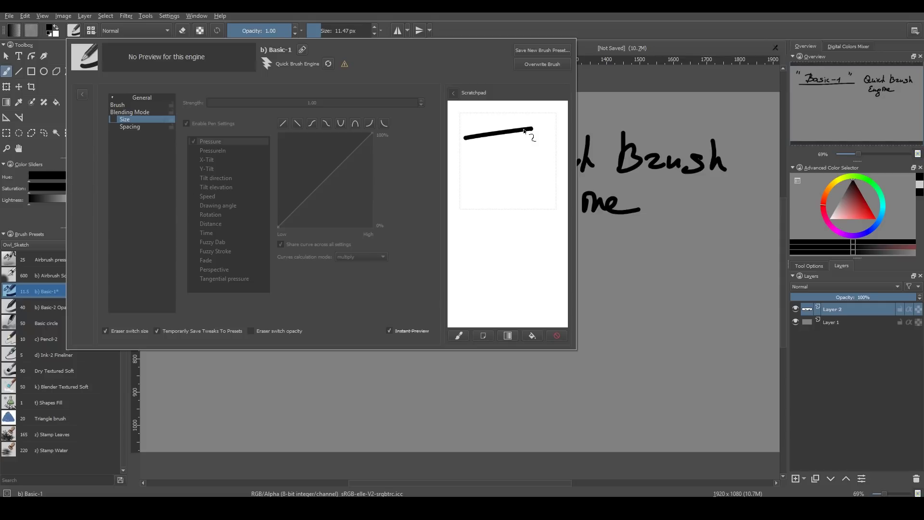
pyautogui.click(114, 119)
pyautogui.moveTo(457, 183); pyautogui.dragTo(534, 150)
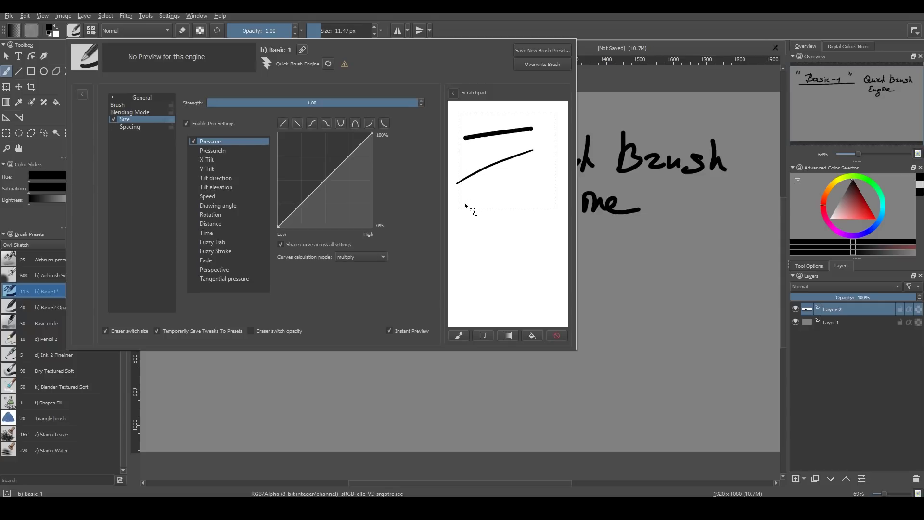
pyautogui.moveTo(456, 208); pyautogui.dragTo(537, 155)
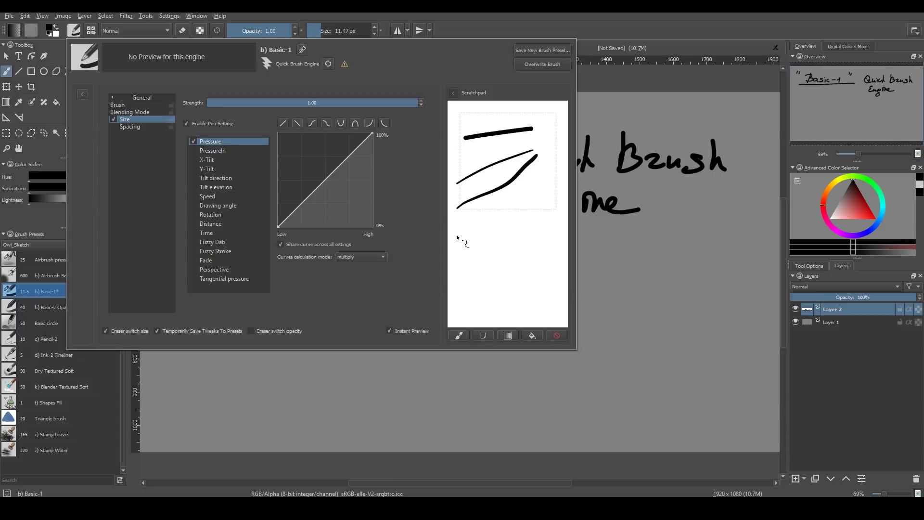
pyautogui.moveTo(457, 238)
pyautogui.mouseDown()
pyautogui.moveTo(497, 222)
pyautogui.moveTo(489, 248)
pyautogui.mouseUp()
pyautogui.click(556, 335)
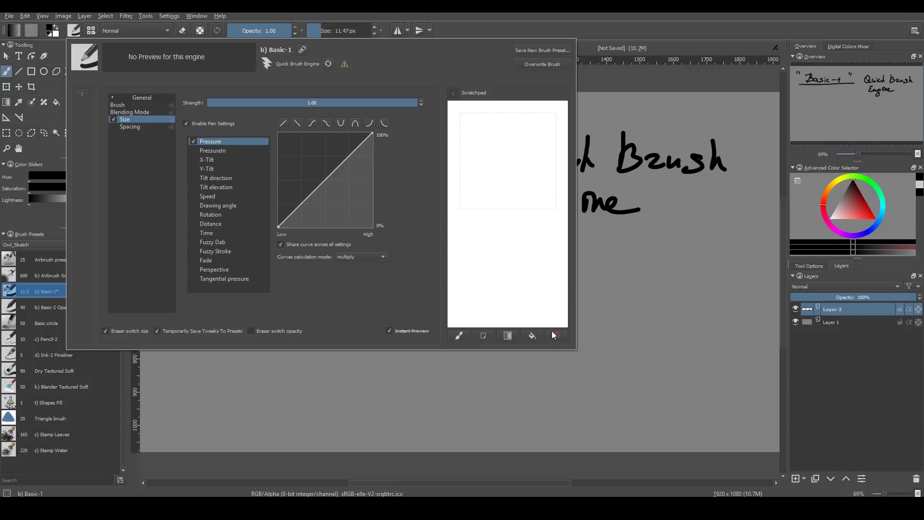
# Step: Switch to the грибошечка.kra drawing, show its sketch layer, and check the sketch and background by toggling their visibility
pyautogui.click(689, 48)
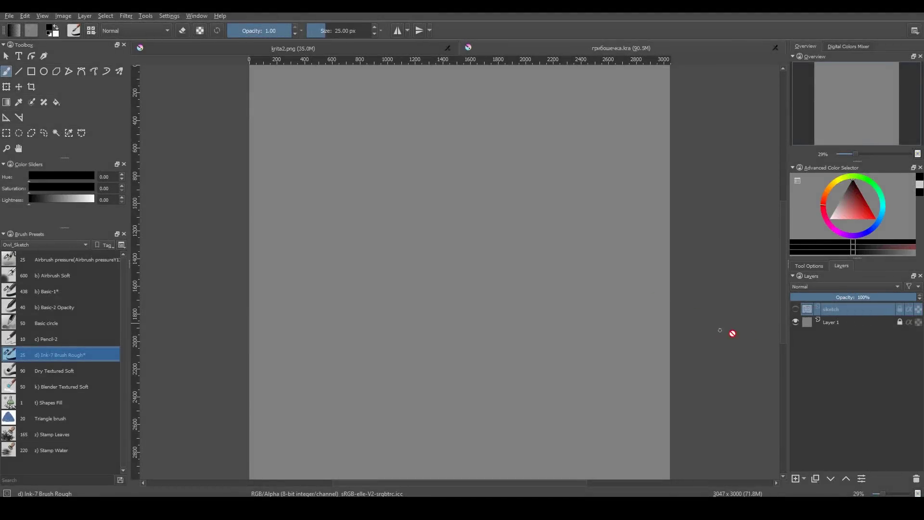
pyautogui.click(796, 310)
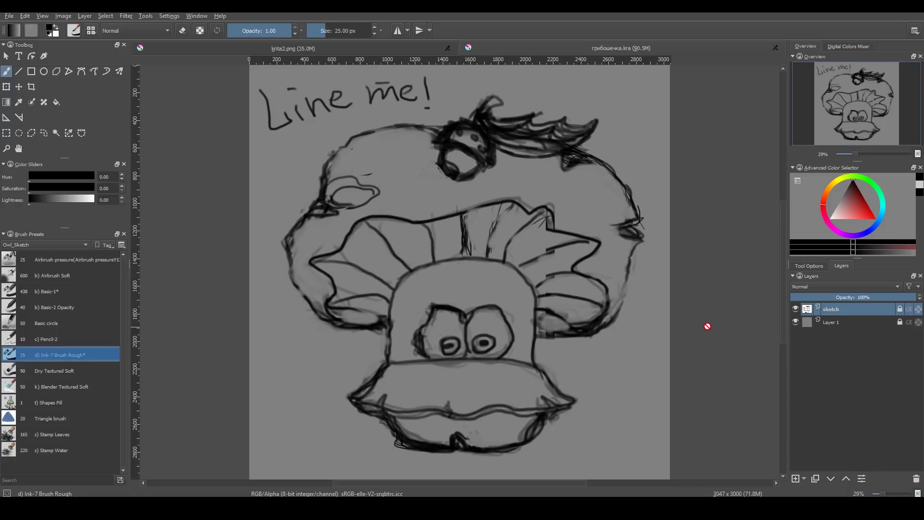
pyautogui.click(796, 310)
pyautogui.click(796, 309)
pyautogui.click(795, 322)
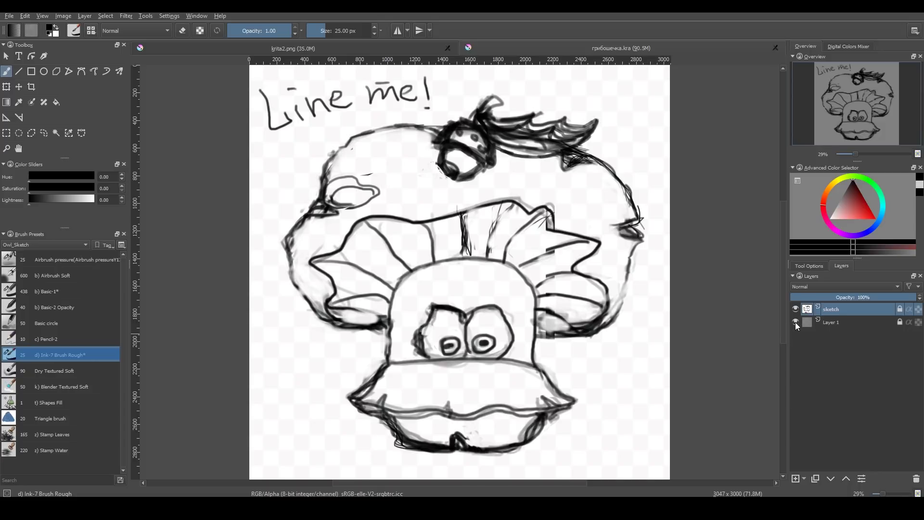
pyautogui.click(795, 322)
# Step: Add a paint layer above the sketch and lower the sketch layer's opacity so it serves as a faint guide
pyautogui.click(796, 479)
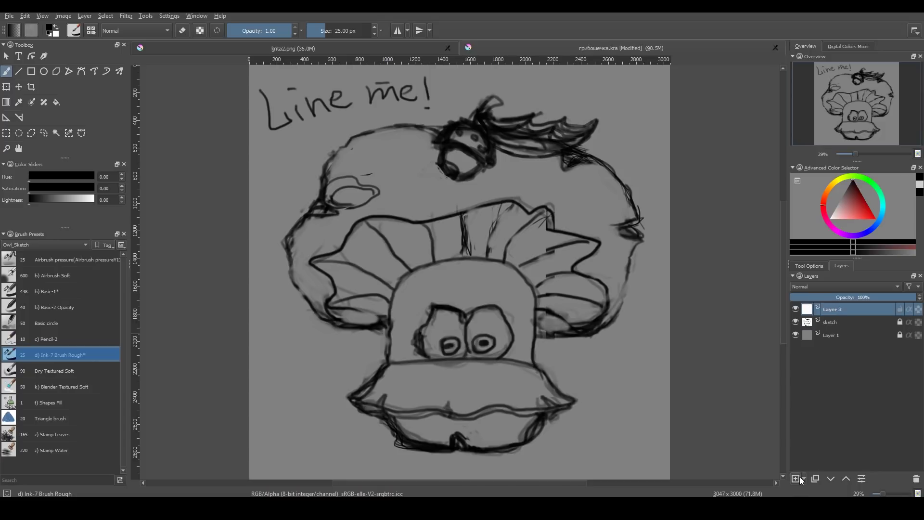
pyautogui.click(844, 322)
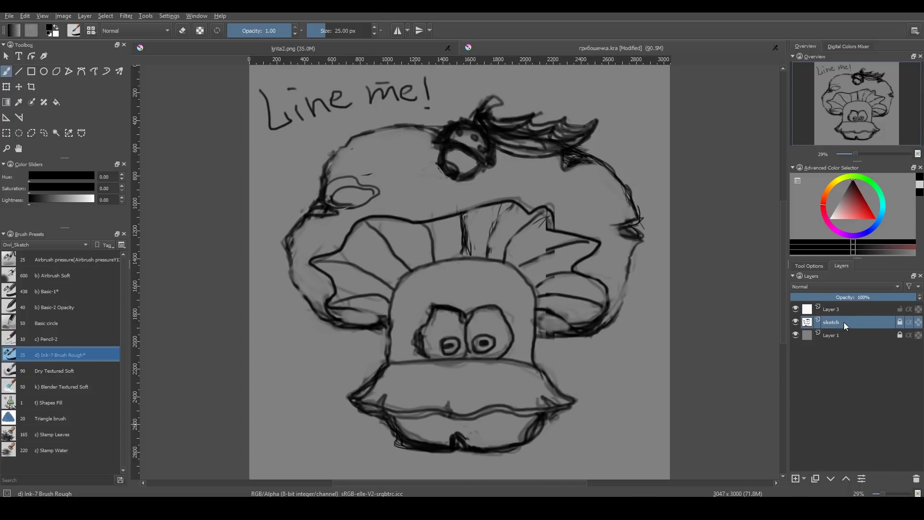
pyautogui.moveTo(867, 298); pyautogui.dragTo(812, 298)
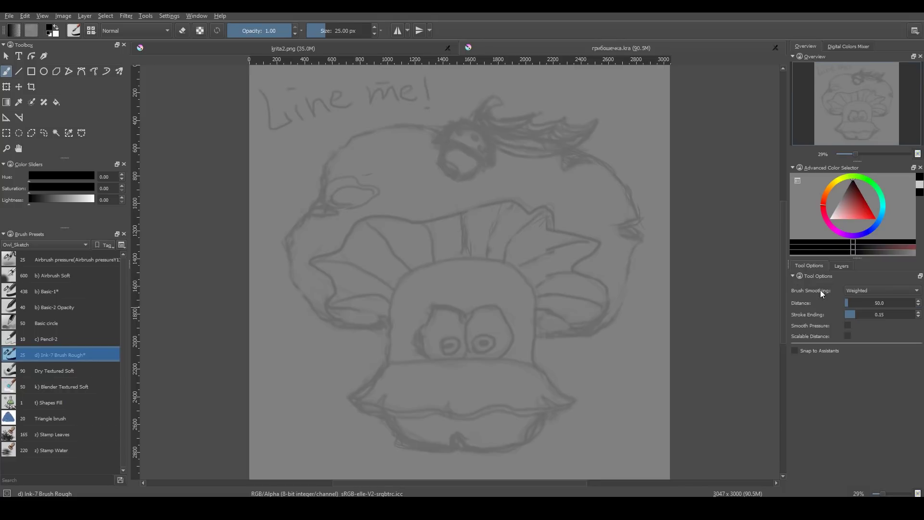
# Step: Ink the left outline of the mushroom cap with Stabilizer brush smoothing, and return the smoothing to Weighted
pyautogui.click(856, 291)
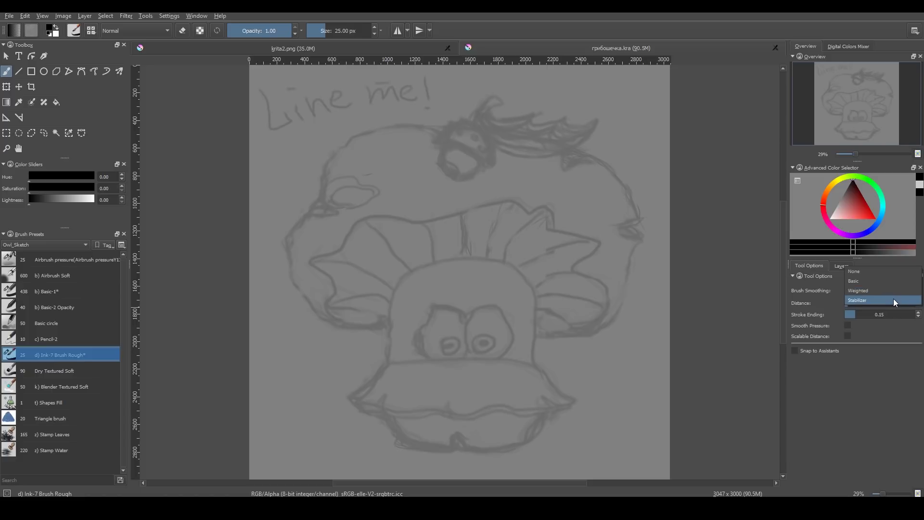
pyautogui.click(894, 300)
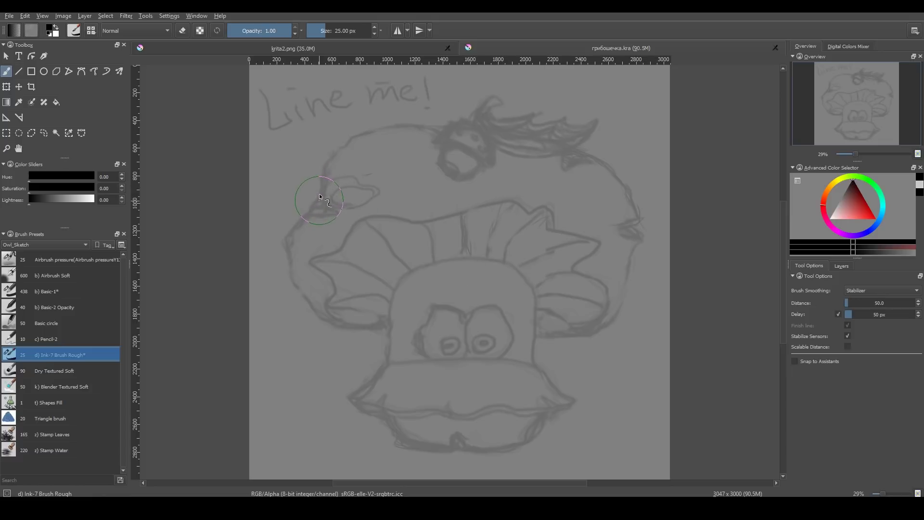
pyautogui.moveTo(323, 183)
pyautogui.mouseDown()
pyautogui.moveTo(343, 134)
pyautogui.moveTo(365, 143)
pyautogui.moveTo(376, 124)
pyautogui.moveTo(425, 120)
pyautogui.moveTo(464, 133)
pyautogui.mouseUp()
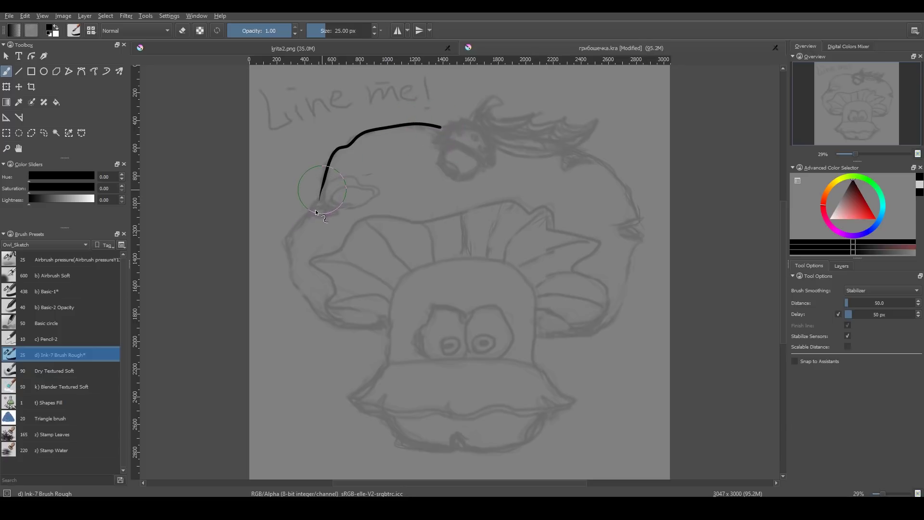
pyautogui.moveTo(310, 223)
pyautogui.mouseDown()
pyautogui.moveTo(275, 247)
pyautogui.moveTo(305, 307)
pyautogui.moveTo(325, 312)
pyautogui.moveTo(346, 340)
pyautogui.moveTo(388, 336)
pyautogui.moveTo(398, 323)
pyautogui.mouseUp()
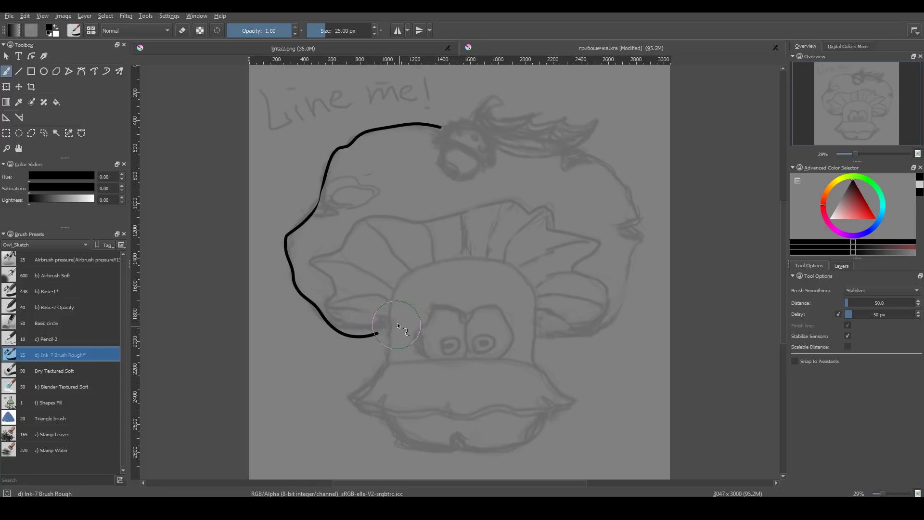
pyautogui.click(870, 288)
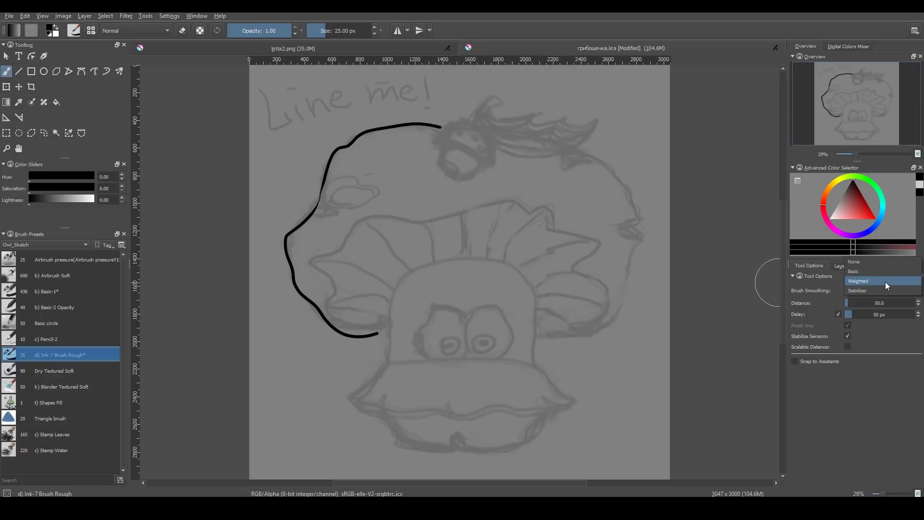
pyautogui.click(884, 280)
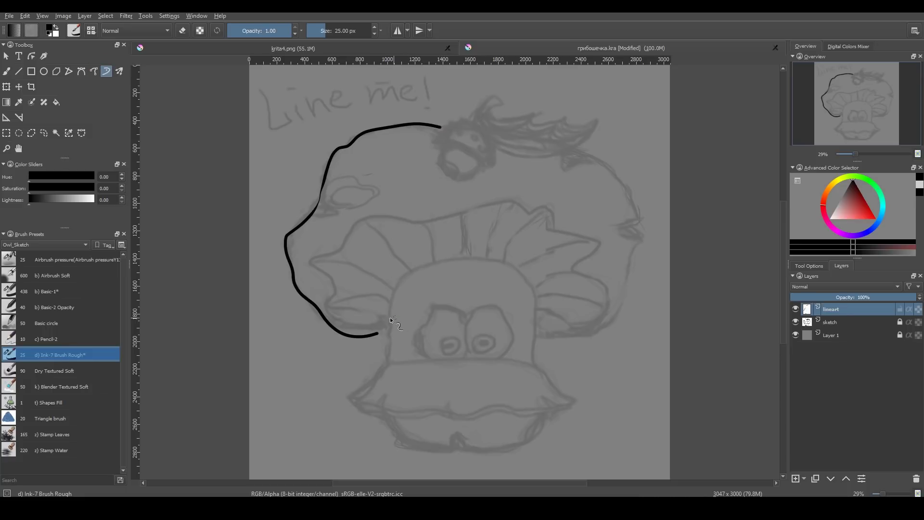
# Step: Trace the domed outline of the head with the Dynamic Brush tool, from its left side over to the lower right
pyautogui.moveTo(389, 300); pyautogui.dragTo(395, 284)
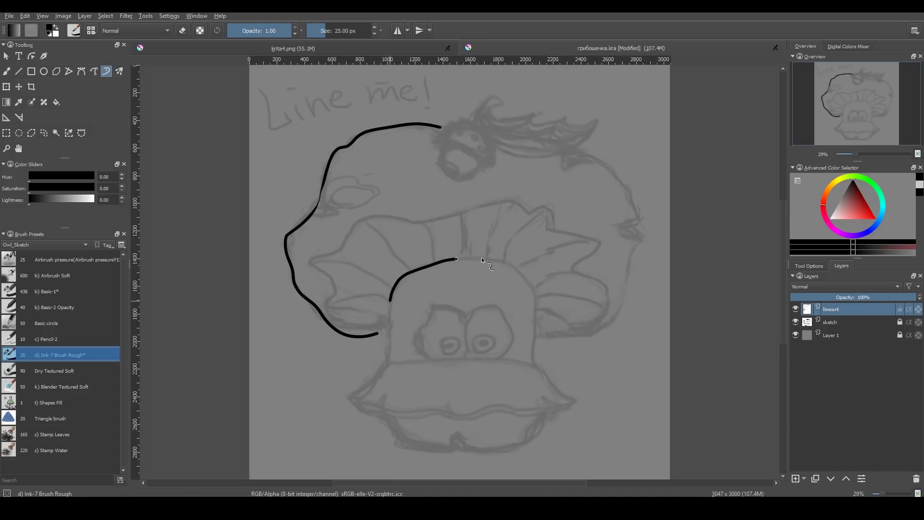
pyautogui.moveTo(506, 259); pyautogui.dragTo(532, 283)
pyautogui.moveTo(544, 314); pyautogui.dragTo(540, 329)
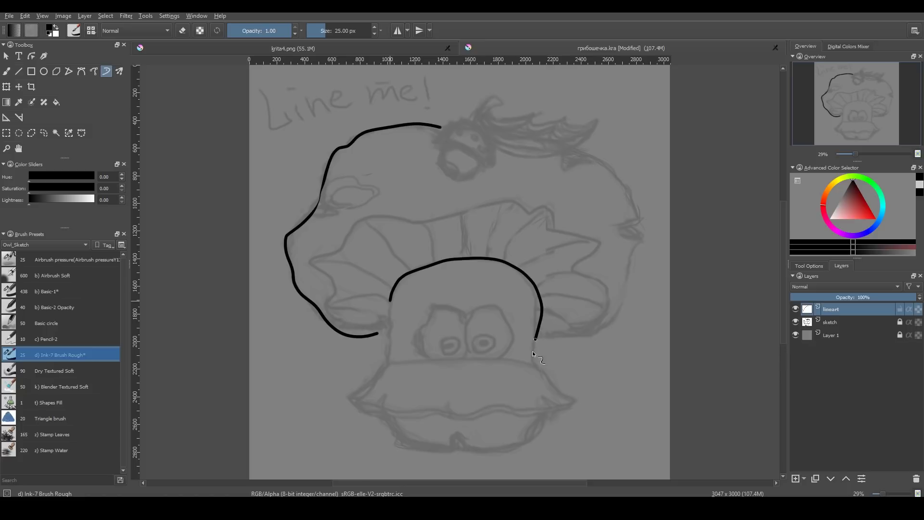
pyautogui.moveTo(530, 365); pyautogui.dragTo(535, 369)
# Step: Try a Dynamic Brush stroke with a reduced Mass value and undo it
pyautogui.click(808, 266)
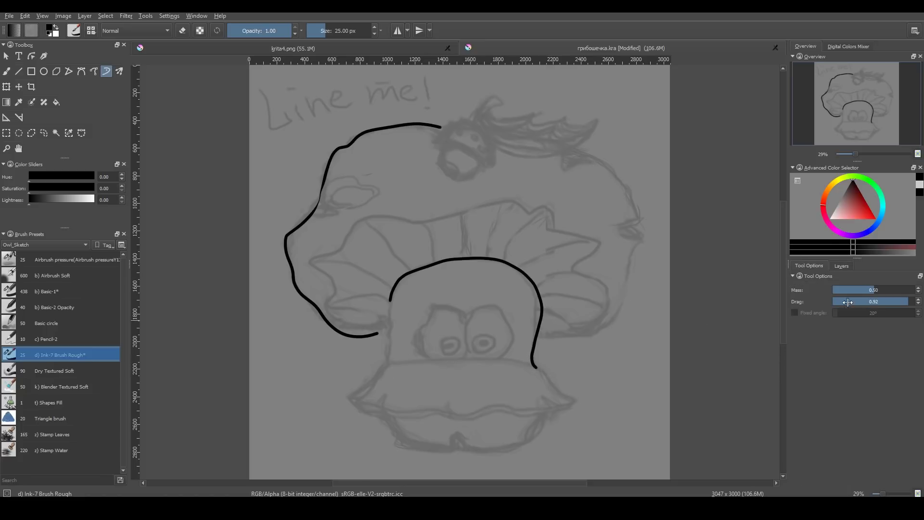
pyautogui.moveTo(869, 294); pyautogui.dragTo(844, 293)
pyautogui.moveTo(499, 462)
pyautogui.mouseDown()
pyautogui.moveTo(653, 404)
pyautogui.moveTo(634, 412)
pyautogui.mouseUp()
pyautogui.hotkey('ctrl', 'z')
# Step: Set the Dynamic Brush's Mass to 0.92 and ink the line between the head and the upper lip
pyautogui.moveTo(862, 293); pyautogui.dragTo(908, 290)
pyautogui.moveTo(383, 365); pyautogui.dragTo(406, 362)
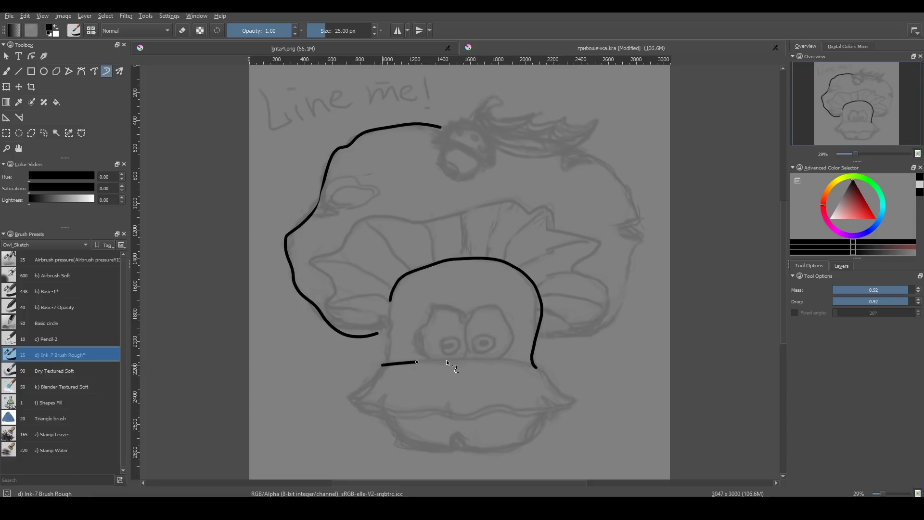
pyautogui.moveTo(485, 360); pyautogui.dragTo(506, 362)
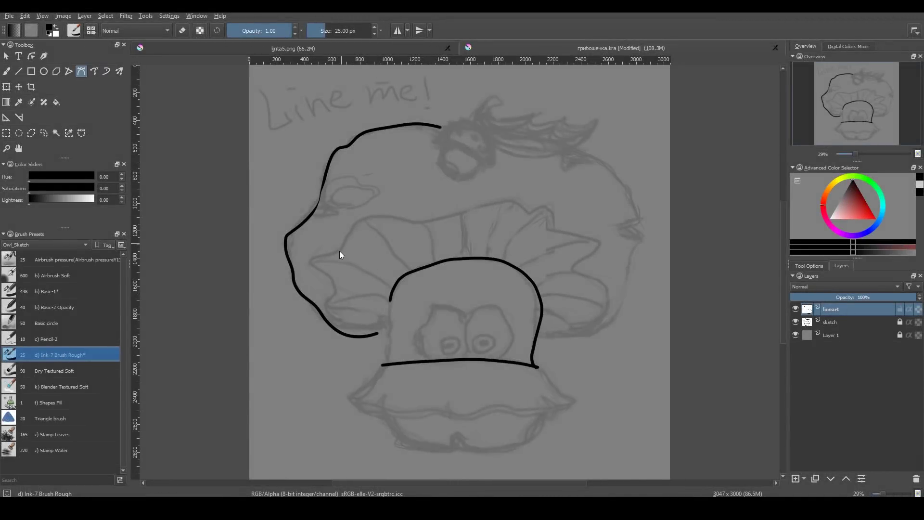
# Step: Draw a Bezier curve along the upper-left edge of the frill and return to the Freehand Brush tool
pyautogui.click(341, 248)
pyautogui.moveTo(419, 222); pyautogui.dragTo(478, 244)
pyautogui.press('Return')
pyautogui.press('b')
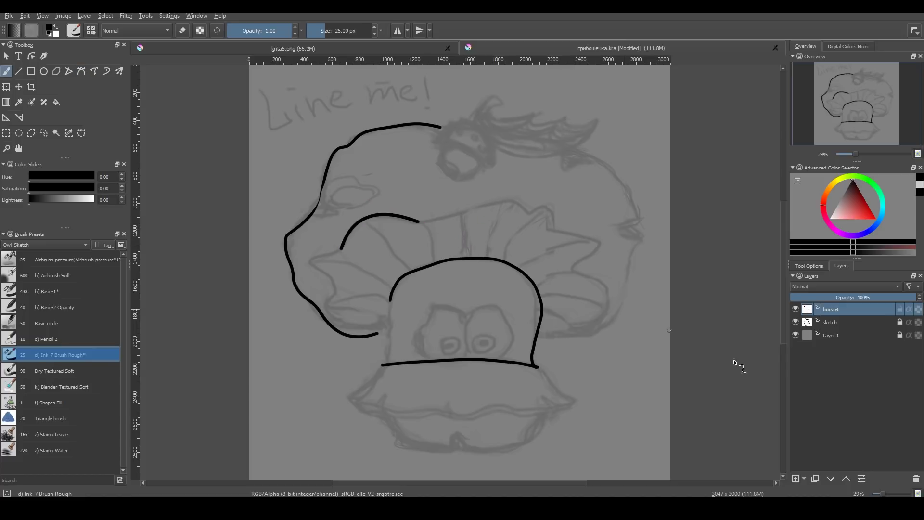
# Step: Add a vector layer and draw a Bezier path on it along the lip's left corner and scalloped lower edge
pyautogui.click(805, 478)
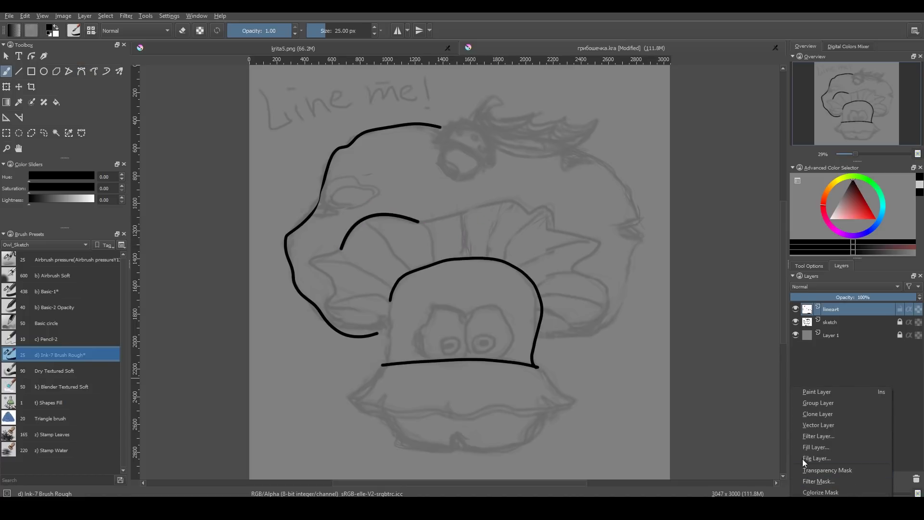
pyautogui.click(849, 425)
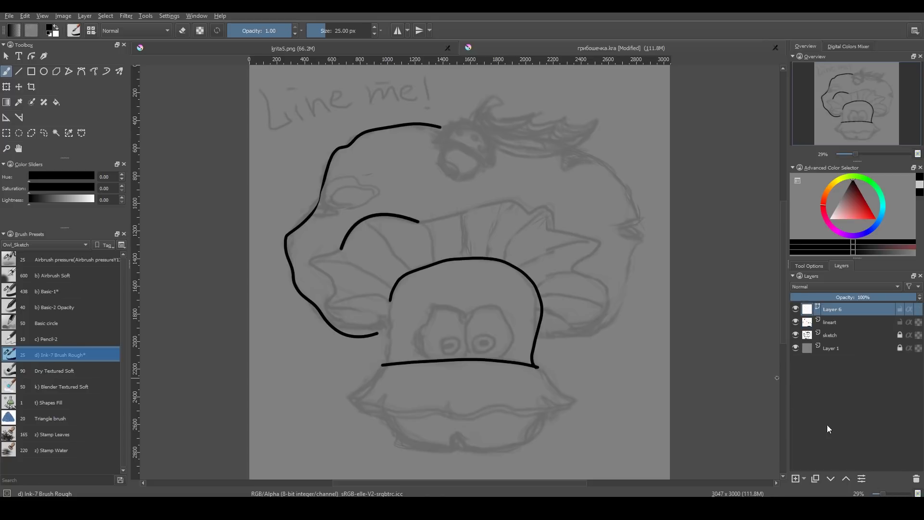
pyautogui.click(83, 70)
pyautogui.click(382, 365)
pyautogui.moveTo(350, 394); pyautogui.dragTo(328, 405)
pyautogui.click(351, 400)
pyautogui.moveTo(423, 419); pyautogui.dragTo(441, 413)
pyautogui.moveTo(507, 390); pyautogui.dragTo(502, 409)
pyautogui.moveTo(572, 403); pyautogui.dragTo(593, 383)
pyautogui.press('Return')
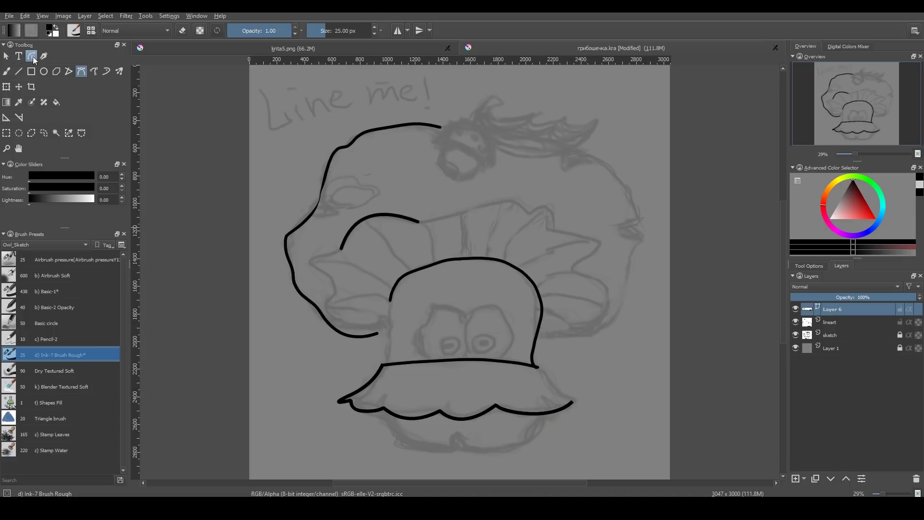
# Step: Reshape the lip path's left corner by moving its nodes and deleting the surplus node with the Edit Shapes tool
pyautogui.click(32, 57)
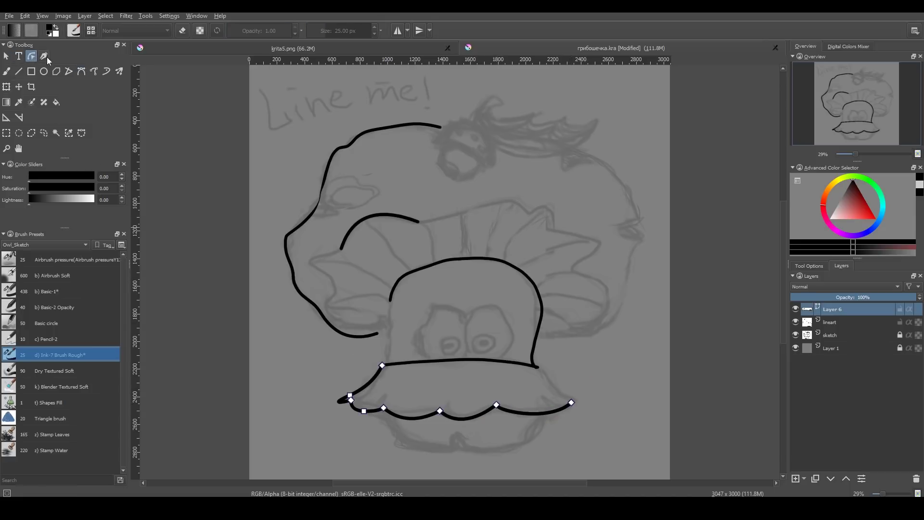
pyautogui.click(348, 395)
pyautogui.moveTo(326, 406); pyautogui.dragTo(343, 392)
pyautogui.moveTo(358, 402)
pyautogui.mouseDown()
pyautogui.moveTo(370, 413)
pyautogui.moveTo(359, 407)
pyautogui.mouseUp()
pyautogui.click(361, 403)
pyautogui.press('Delete')
pyautogui.click(693, 370)
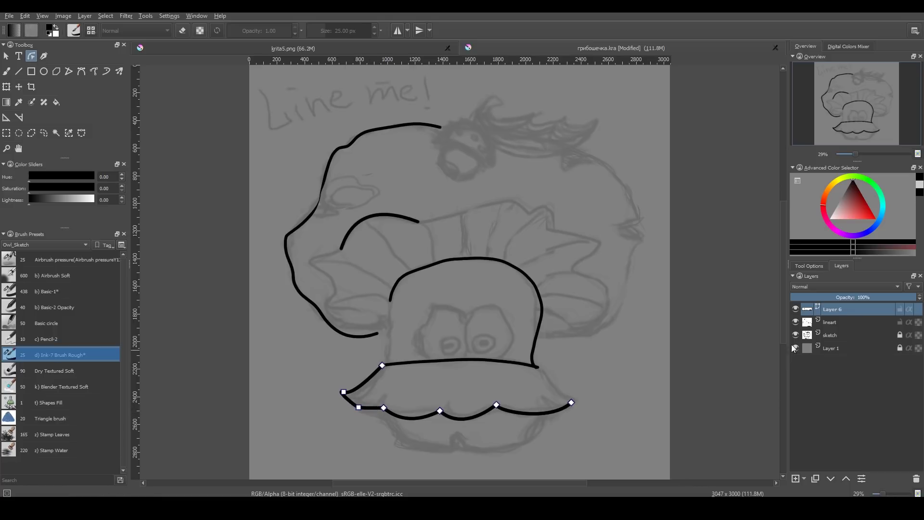
# Step: Convert the lip's vector layer to a paint layer and toggle its visibility to check it
pyautogui.rightClick(856, 308)
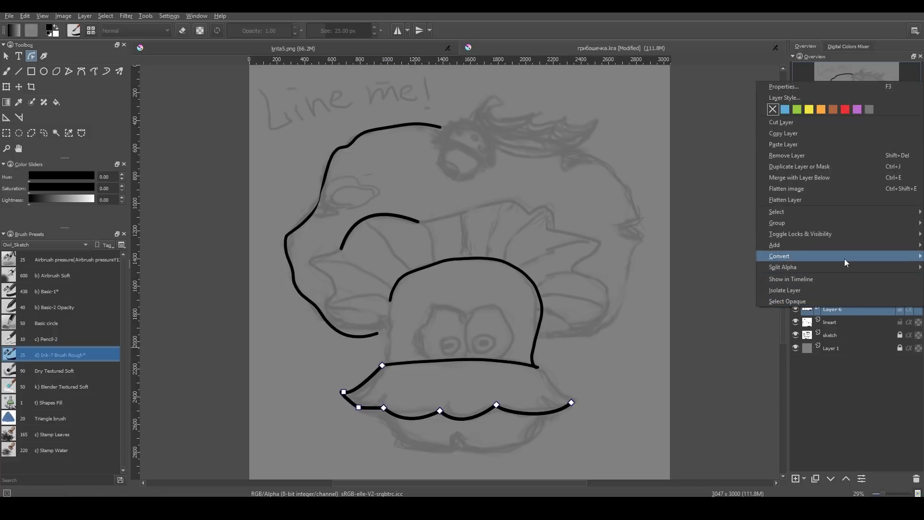
pyautogui.moveTo(834, 255)
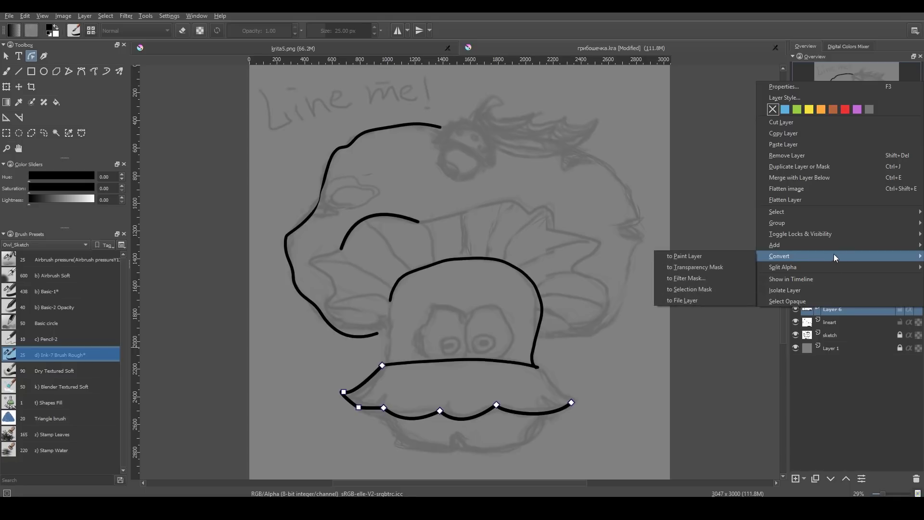
pyautogui.click(730, 256)
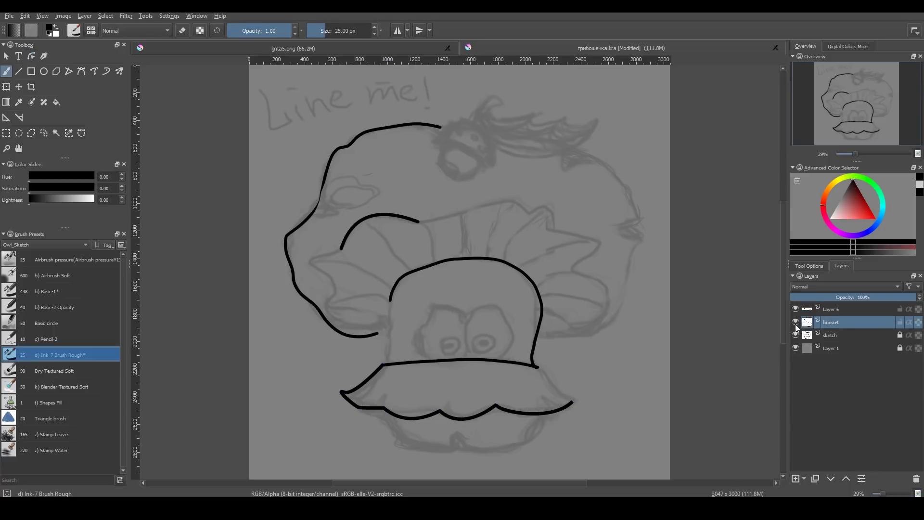
pyautogui.click(820, 311)
pyautogui.click(795, 309)
pyautogui.click(796, 310)
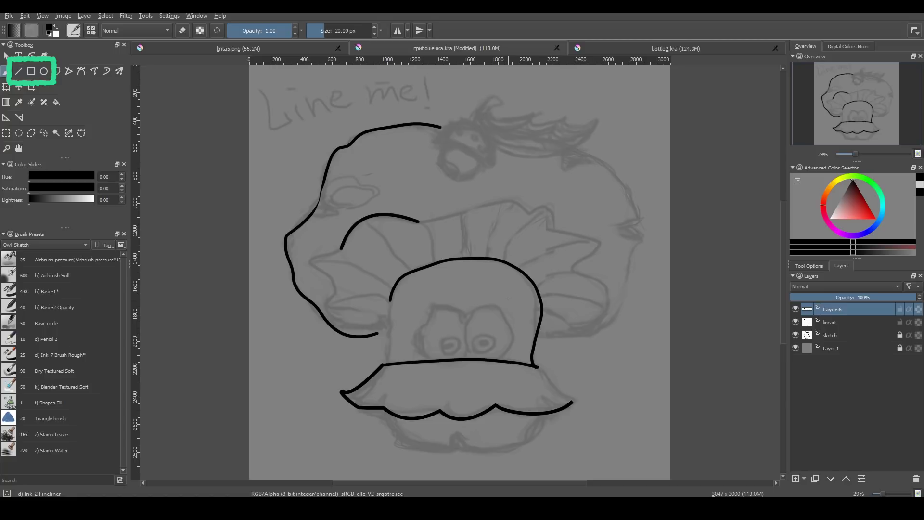
# Step: View the bottle2.kra line art, return to the mushroom drawing, and draw the left pupil's circle with the Ellipse tool and Ink-7 Brush Rough
pyautogui.click(707, 47)
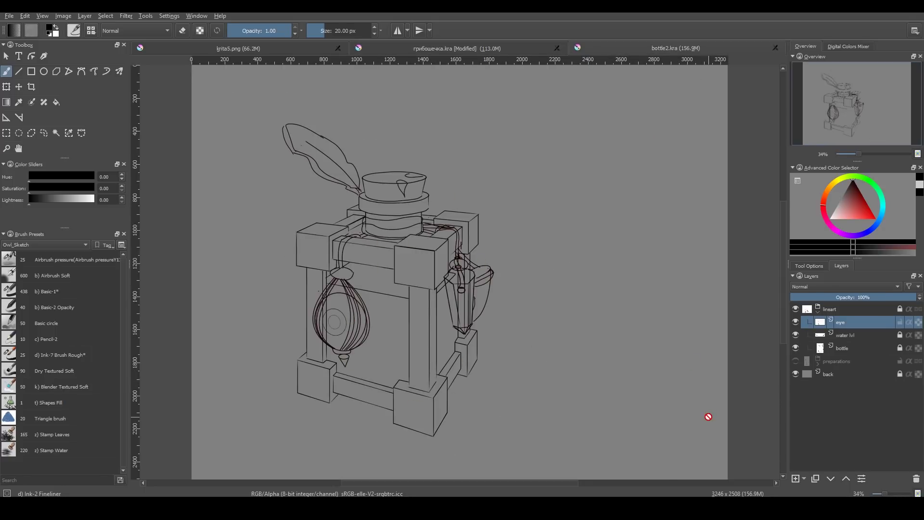
pyautogui.click(514, 45)
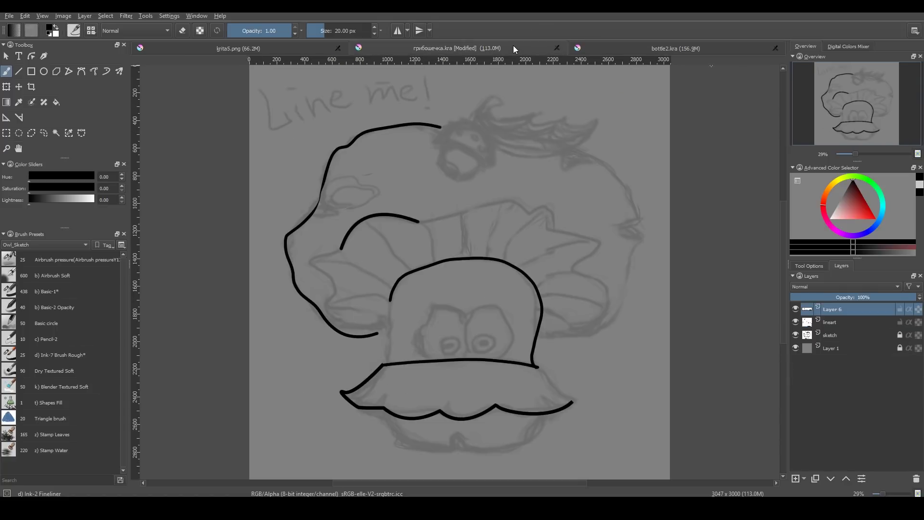
pyautogui.press('/')
pyautogui.click(44, 71)
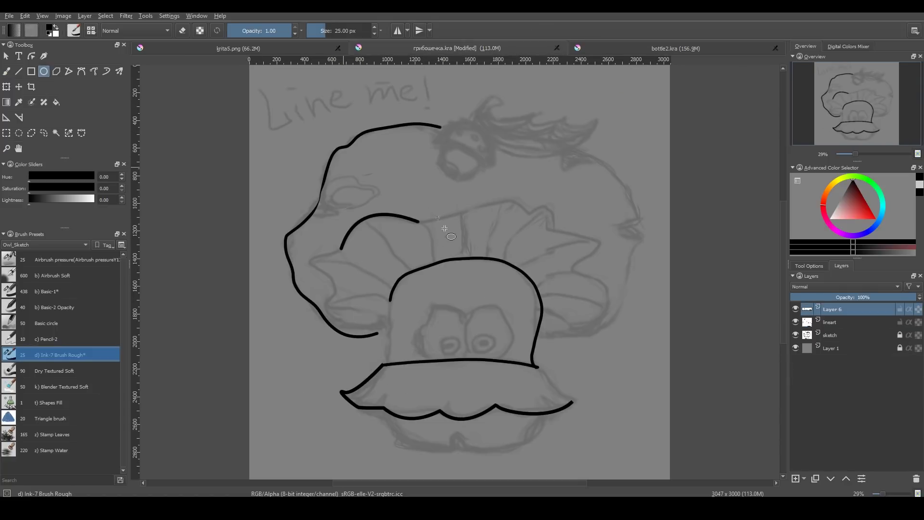
pyautogui.moveTo(442, 337); pyautogui.dragTo(458, 355)
pyautogui.moveTo(456, 353); pyautogui.dragTo(457, 355)
pyautogui.moveTo(457, 355); pyautogui.dragTo(457, 357)
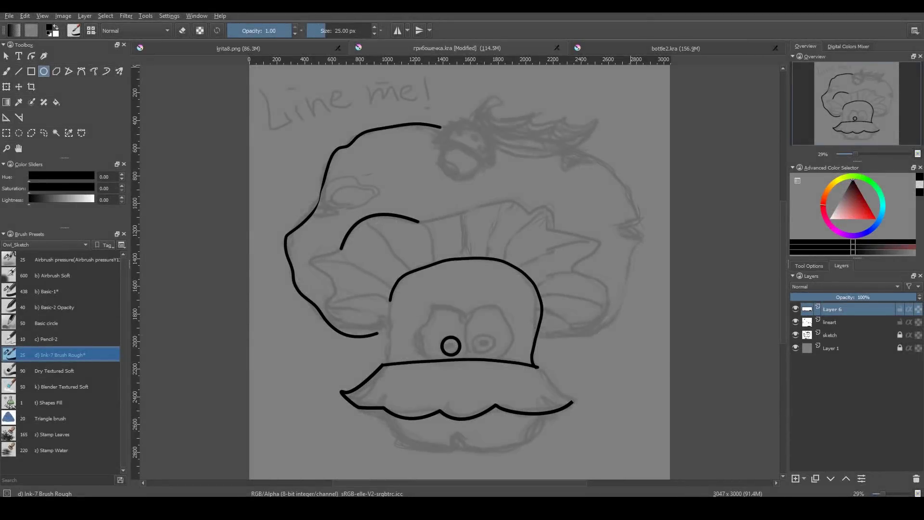
# Step: Rotate the canvas view to -30° and to 60°, and reset its rotation
pyautogui.press('4')
pyautogui.press('4')
pyautogui.press('4')
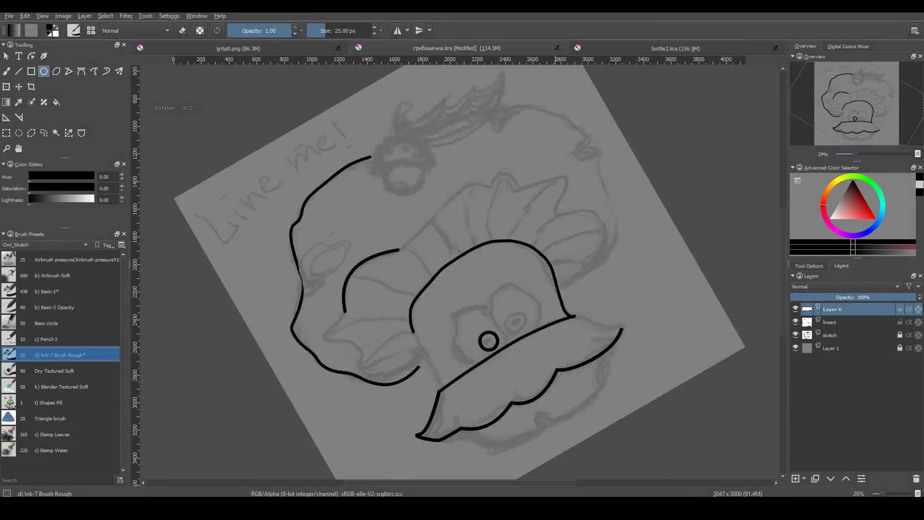
pyautogui.press('6')
pyautogui.press('6')
pyautogui.press('6')
pyautogui.press('6')
pyautogui.press('6')
pyautogui.press('6')
pyautogui.press('6')
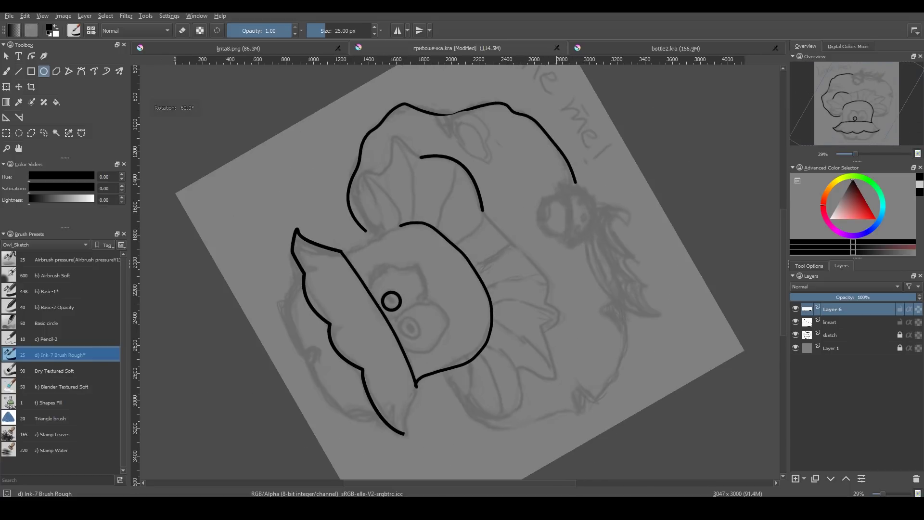
pyautogui.press('5')
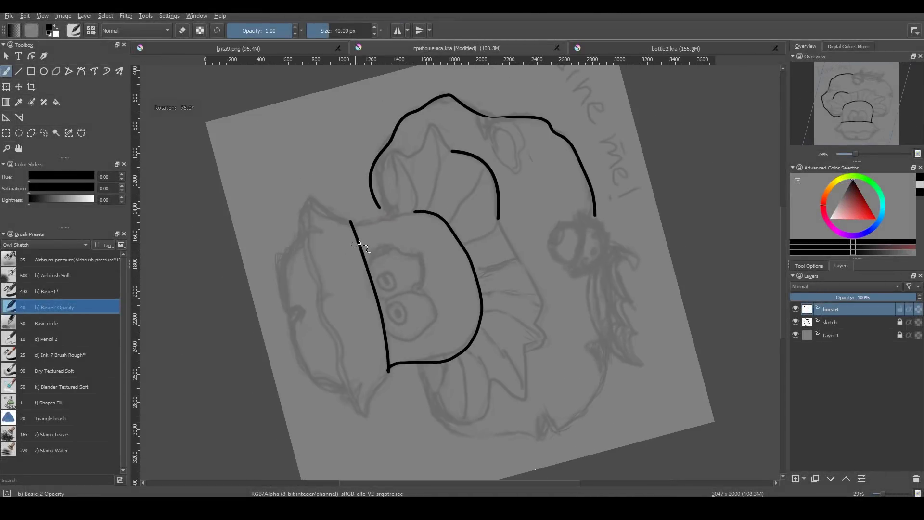
# Step: Switch back to the Ink-7 Brush Rough preset and try a short stroke from the open corner of the stalk outline
pyautogui.press('/')
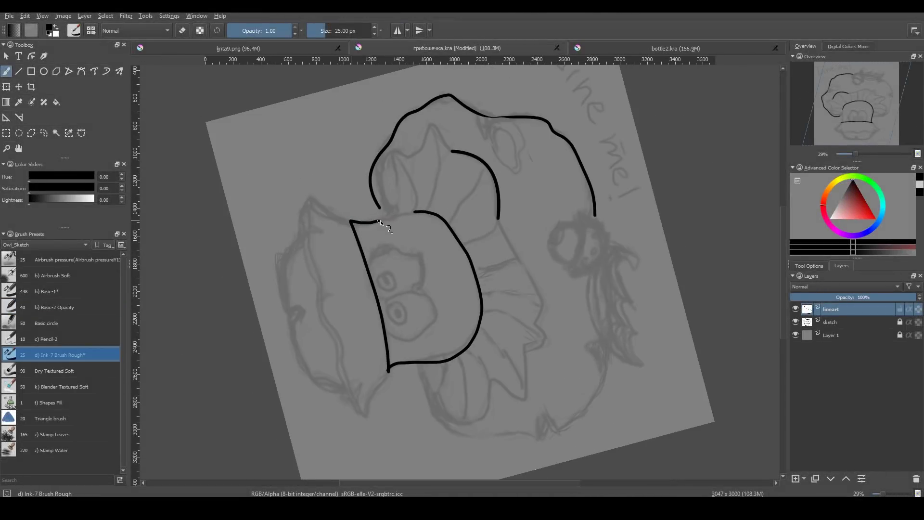
pyautogui.hotkey('ctrl', 'z')
pyautogui.moveTo(351, 221); pyautogui.dragTo(380, 220)
pyautogui.hotkey('ctrl', 'z')
pyautogui.hotkey('ctrl', 'z')
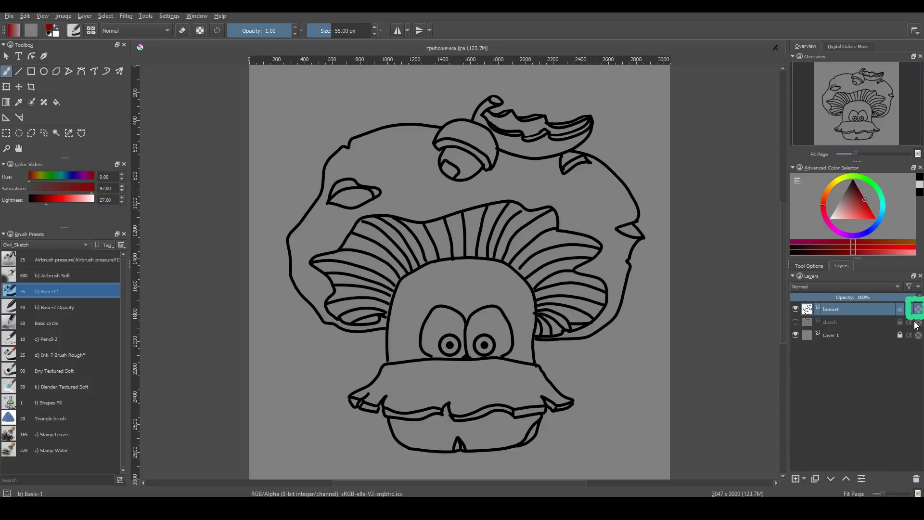
# Step: Turn on Alpha Locked for the lineart layer through its layer properties
pyautogui.click(917, 309)
pyautogui.click(918, 309)
pyautogui.rightClick(859, 310)
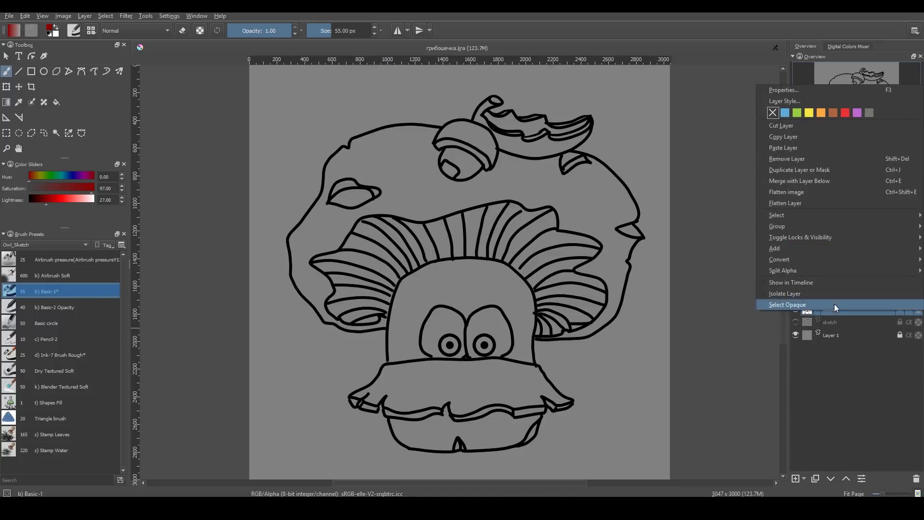
pyautogui.click(839, 91)
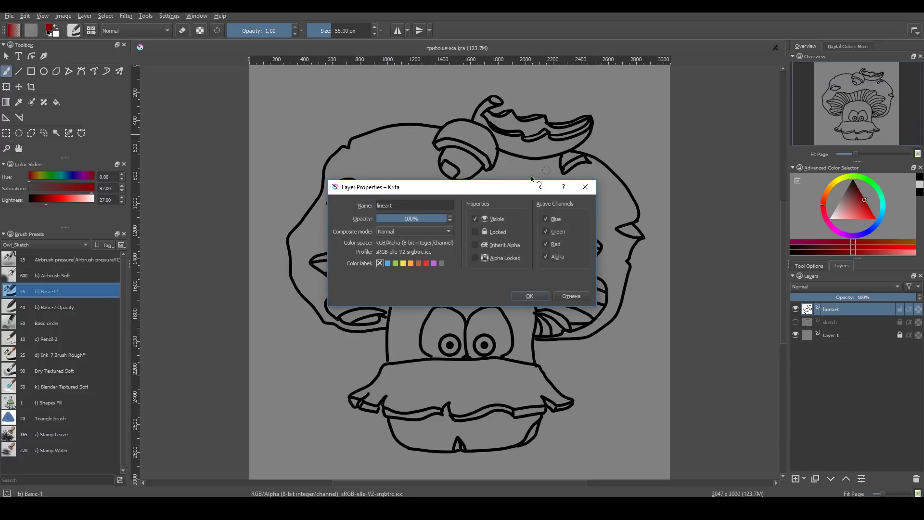
pyautogui.moveTo(496, 187); pyautogui.dragTo(700, 147)
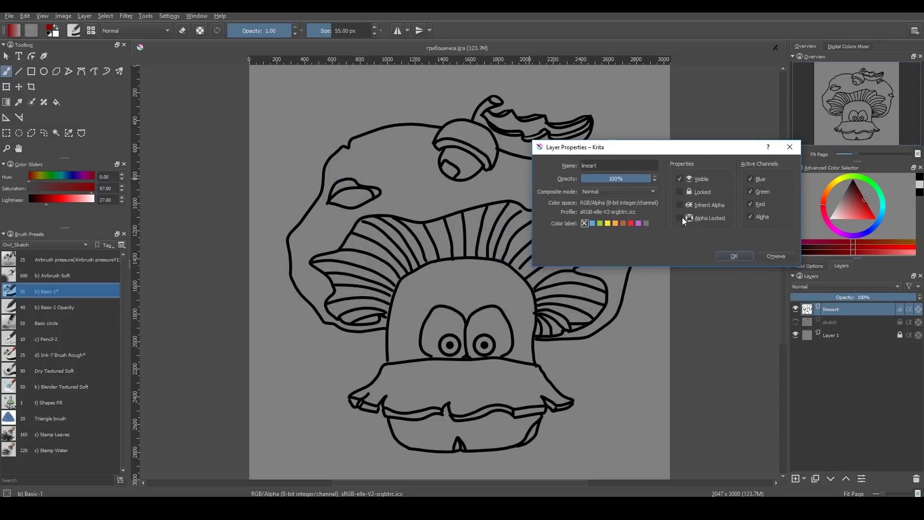
pyautogui.click(732, 256)
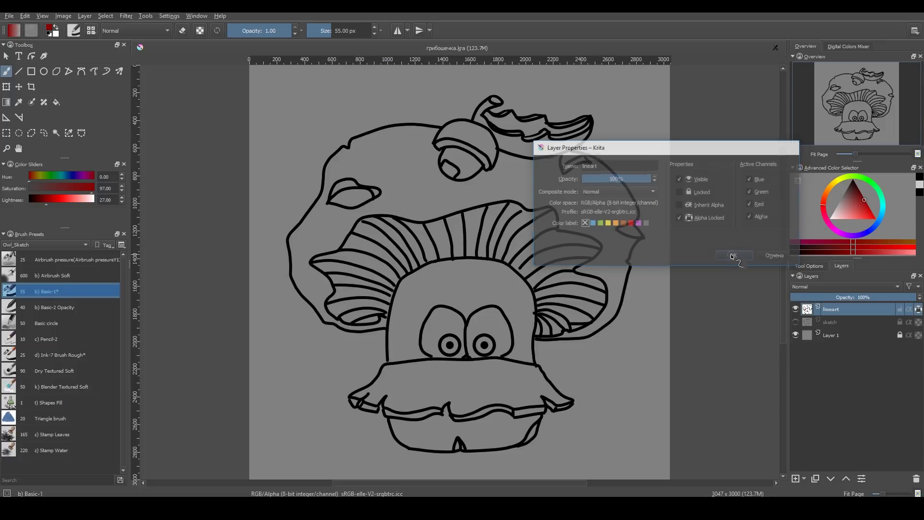
# Step: Recolour the mushroom cap's lines with a 330.98 px Basic-1 brush, first in dark green and over that in a lighter green
pyautogui.moveTo(883, 199); pyautogui.dragTo(859, 186)
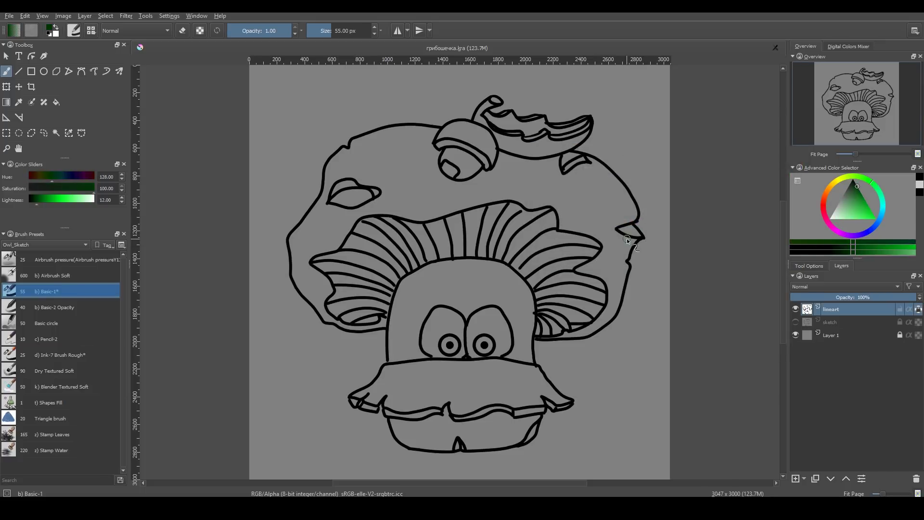
pyautogui.moveTo(336, 30); pyautogui.dragTo(351, 31)
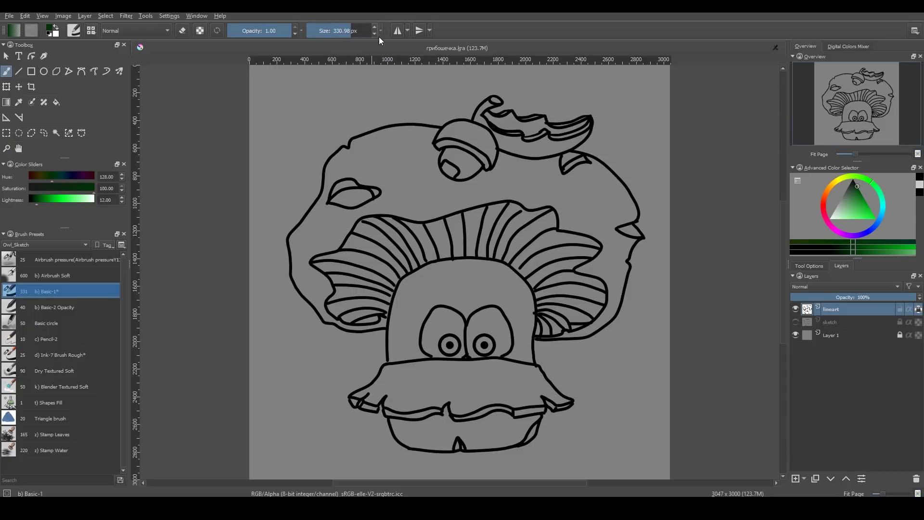
pyautogui.moveTo(622, 192)
pyautogui.mouseDown()
pyautogui.moveTo(636, 241)
pyautogui.moveTo(603, 191)
pyautogui.moveTo(568, 166)
pyautogui.mouseUp()
pyautogui.click(857, 207)
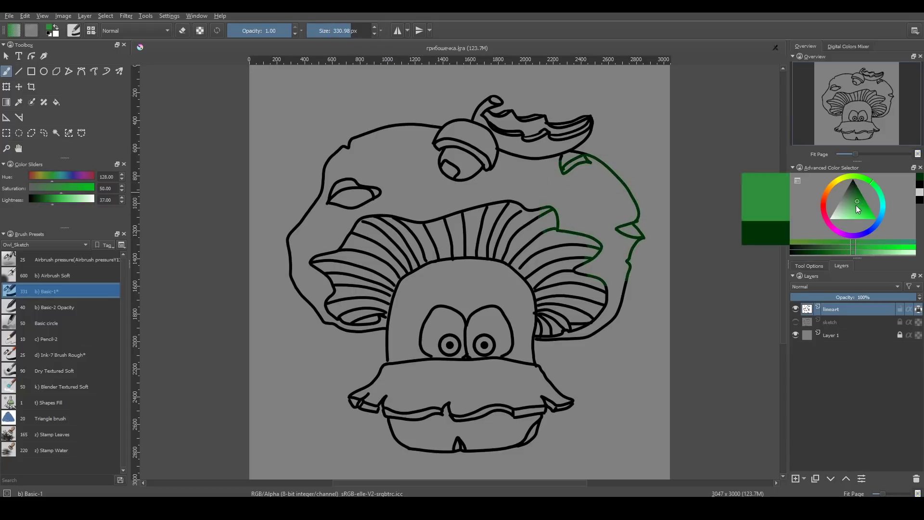
pyautogui.moveTo(581, 227)
pyautogui.mouseDown()
pyautogui.moveTo(623, 205)
pyautogui.moveTo(636, 170)
pyautogui.moveTo(623, 230)
pyautogui.moveTo(657, 249)
pyautogui.moveTo(608, 278)
pyautogui.moveTo(613, 306)
pyautogui.moveTo(564, 333)
pyautogui.moveTo(618, 255)
pyautogui.moveTo(580, 231)
pyautogui.moveTo(566, 184)
pyautogui.moveTo(612, 154)
pyautogui.moveTo(387, 177)
pyautogui.moveTo(471, 137)
pyautogui.moveTo(443, 126)
pyautogui.moveTo(256, 207)
pyautogui.moveTo(571, 169)
pyautogui.moveTo(379, 159)
pyautogui.moveTo(542, 114)
pyautogui.mouseUp()
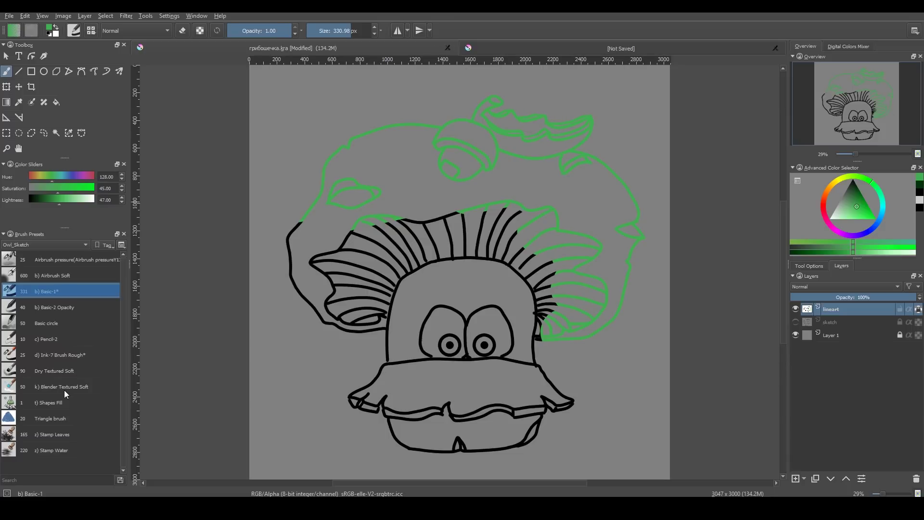
# Step: Choose the Shapes Fill preset and a salmon colour, and draw a freehand filled shape in the blank unsaved document
pyautogui.click(64, 404)
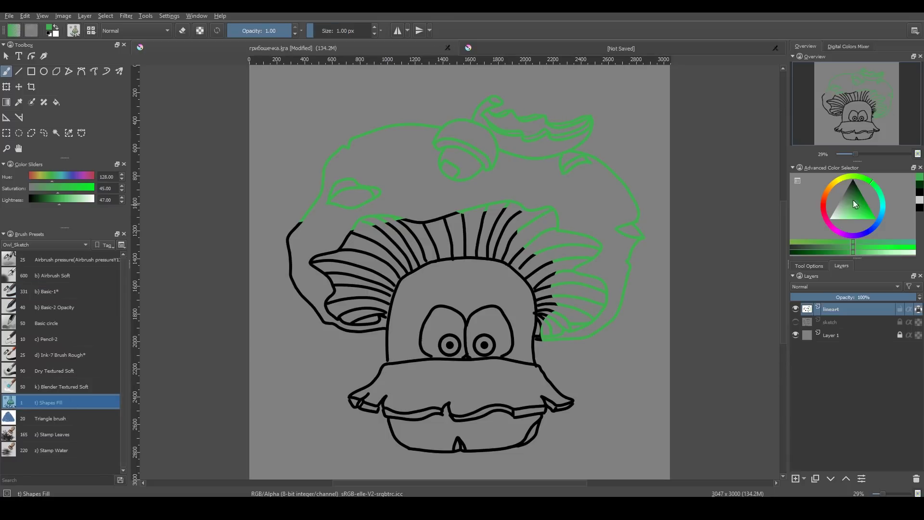
pyautogui.moveTo(831, 198); pyautogui.dragTo(823, 200)
pyautogui.click(850, 211)
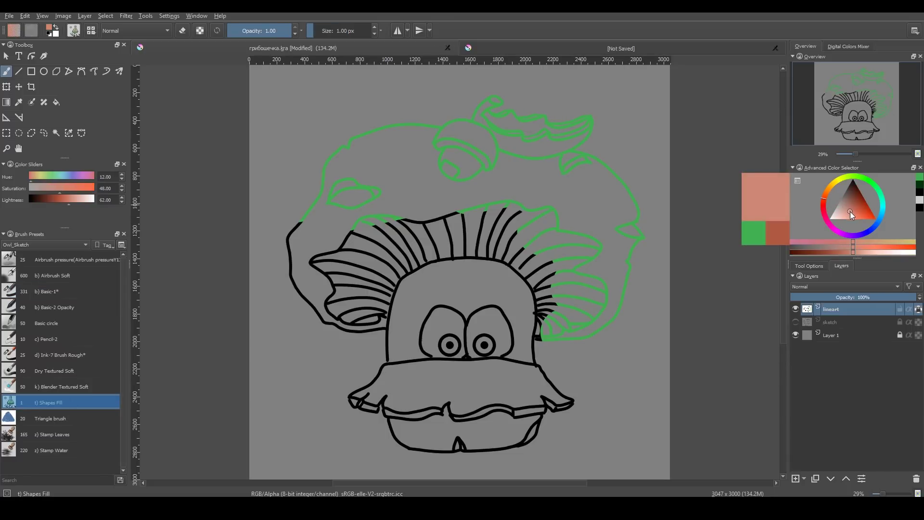
pyautogui.click(553, 50)
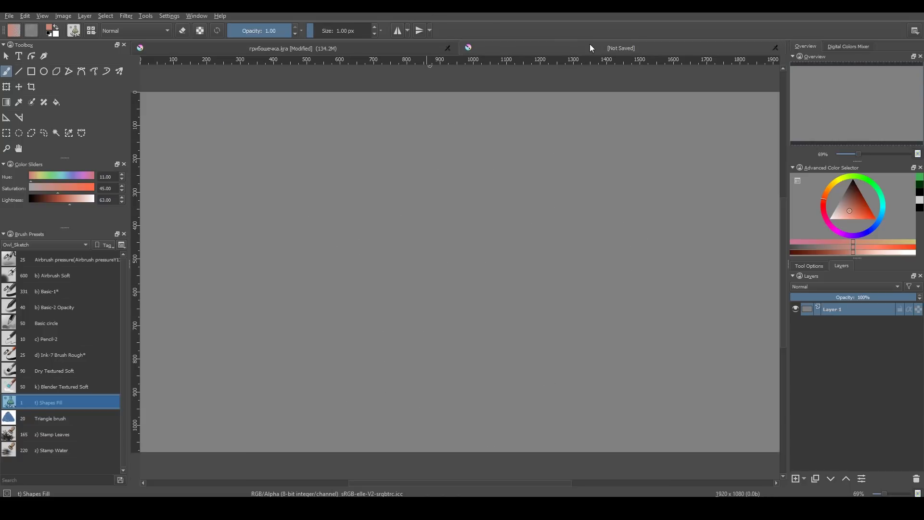
pyautogui.moveTo(412, 250)
pyautogui.mouseDown()
pyautogui.moveTo(316, 261)
pyautogui.moveTo(295, 215)
pyautogui.moveTo(381, 175)
pyautogui.moveTo(430, 210)
pyautogui.moveTo(464, 187)
pyautogui.moveTo(574, 171)
pyautogui.moveTo(524, 228)
pyautogui.moveTo(624, 246)
pyautogui.moveTo(508, 313)
pyautogui.moveTo(498, 333)
pyautogui.moveTo(333, 386)
pyautogui.moveTo(297, 347)
pyautogui.moveTo(165, 372)
pyautogui.moveTo(172, 274)
pyautogui.moveTo(291, 203)
pyautogui.mouseUp()
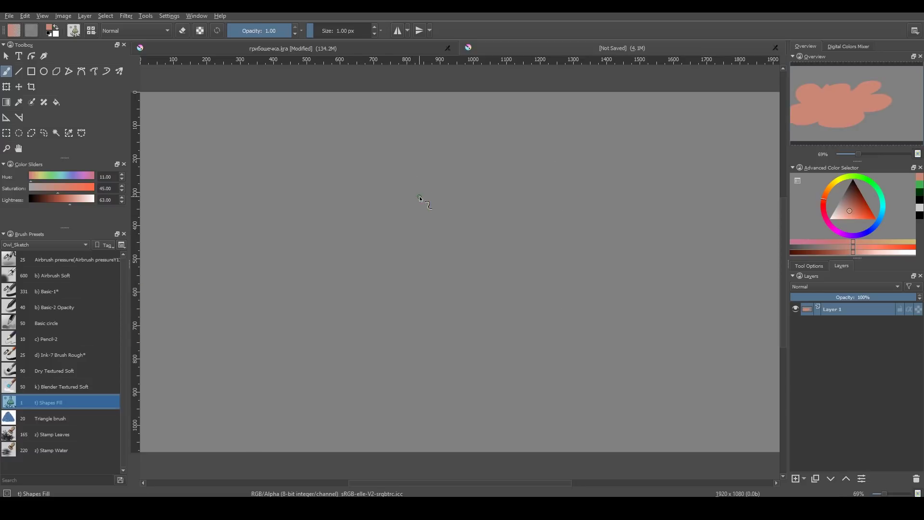
# Step: Return to the mushroom drawing and recolour all of its line art salmon with one Shapes Fill stroke around the whole canvas
pyautogui.click(402, 46)
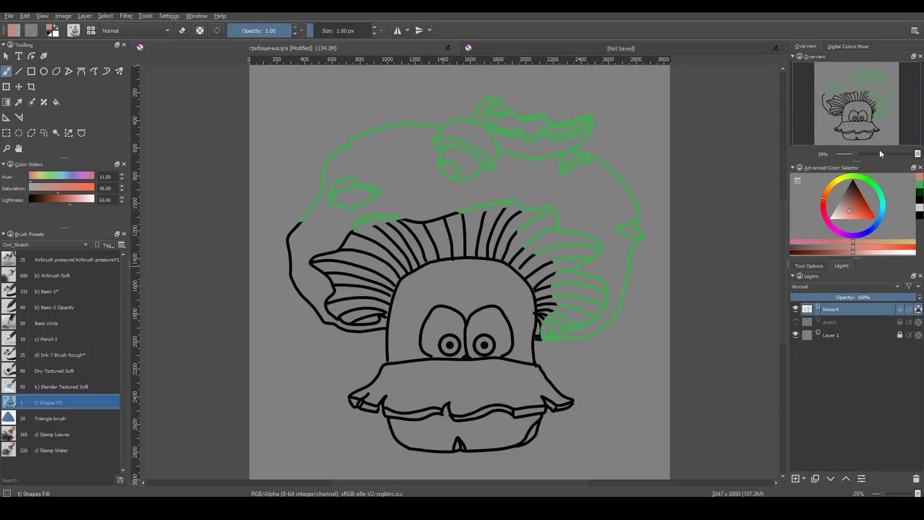
pyautogui.moveTo(857, 152); pyautogui.dragTo(855, 152)
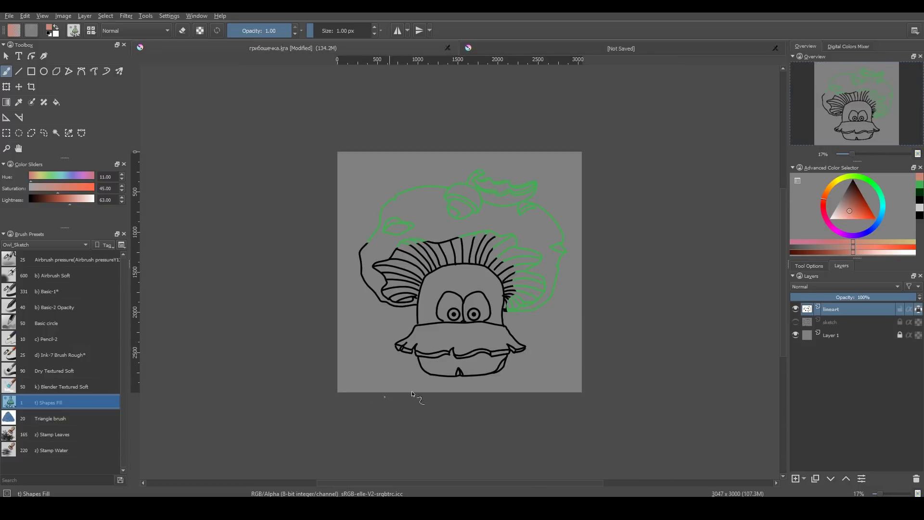
pyautogui.moveTo(462, 403)
pyautogui.mouseDown()
pyautogui.moveTo(357, 423)
pyautogui.moveTo(371, 174)
pyautogui.moveTo(675, 206)
pyautogui.moveTo(420, 432)
pyautogui.mouseUp()
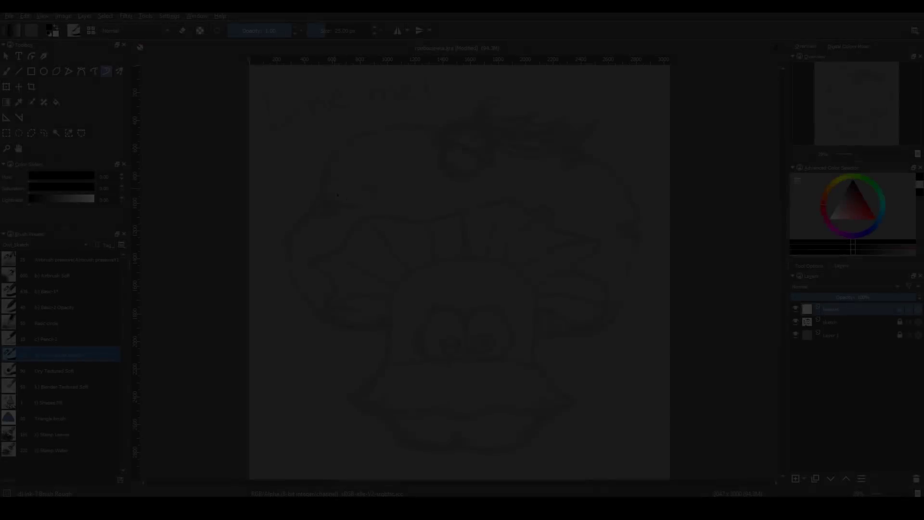
# Step: Ink the outer outline of the mushroom cap on both sides with the Dynamic Brush and the 25 px Ink-7 Brush Rough preset
pyautogui.moveTo(442, 127)
pyautogui.mouseDown()
pyautogui.moveTo(294, 227)
pyautogui.moveTo(322, 320)
pyautogui.moveTo(387, 329)
pyautogui.mouseUp()
pyautogui.moveTo(536, 335)
pyautogui.mouseDown()
pyautogui.moveTo(623, 313)
pyautogui.moveTo(617, 229)
pyautogui.mouseUp()
pyautogui.hotkey('ctrl', 'z')
pyautogui.moveTo(617, 230)
pyautogui.mouseDown()
pyautogui.moveTo(646, 238)
pyautogui.moveTo(534, 337)
pyautogui.moveTo(571, 150)
pyautogui.mouseUp()
# Step: Ink the wavy outer edge of the gills beneath the cap with the Dynamic Brush
pyautogui.press('3')
pyautogui.press('6')
pyautogui.press('6')
pyautogui.press('6')
pyautogui.press('6')
pyautogui.press('6')
pyautogui.moveTo(301, 202)
pyautogui.mouseDown()
pyautogui.moveTo(453, 213)
pyautogui.moveTo(465, 234)
pyautogui.mouseUp()
pyautogui.press('4')
pyautogui.press('4')
pyautogui.press('4')
pyautogui.press('4')
pyautogui.press('4')
pyautogui.press('4')
pyautogui.press('4')
pyautogui.press('4')
pyautogui.press('4')
pyautogui.moveTo(481, 216); pyautogui.dragTo(601, 247)
# Step: Ink the arched outline of the mushroom's stalk inside the gills
pyautogui.press('5')
pyautogui.moveTo(427, 260); pyautogui.dragTo(496, 256)
pyautogui.moveTo(367, 329)
pyautogui.mouseDown()
pyautogui.moveTo(358, 331)
pyautogui.moveTo(309, 225)
pyautogui.moveTo(532, 185)
pyautogui.moveTo(618, 343)
pyautogui.moveTo(555, 353)
pyautogui.mouseUp()
# Step: Ink the acorn on top of the mushroom, including its domed cap, rim and rounded body
pyautogui.moveTo(437, 91); pyautogui.dragTo(499, 96)
pyautogui.hotkey('ctrl', 'z')
pyautogui.moveTo(441, 117)
pyautogui.mouseDown()
pyautogui.moveTo(489, 140)
pyautogui.moveTo(452, 153)
pyautogui.mouseUp()
pyautogui.moveTo(436, 117); pyautogui.dragTo(489, 138)
pyautogui.moveTo(489, 143)
pyautogui.mouseDown()
pyautogui.moveTo(480, 123)
pyautogui.moveTo(434, 117)
pyautogui.mouseUp()
pyautogui.moveTo(427, 110)
pyautogui.mouseDown()
pyautogui.moveTo(480, 82)
pyautogui.moveTo(497, 143)
pyautogui.mouseUp()
# Step: Ink the curved stem rising from the acorn's cap
pyautogui.moveTo(476, 82); pyautogui.dragTo(484, 131)
pyautogui.moveTo(484, 131)
pyautogui.mouseDown()
pyautogui.moveTo(521, 96)
pyautogui.moveTo(510, 110)
pyautogui.mouseUp()
pyautogui.moveTo(509, 111); pyautogui.dragTo(461, 90)
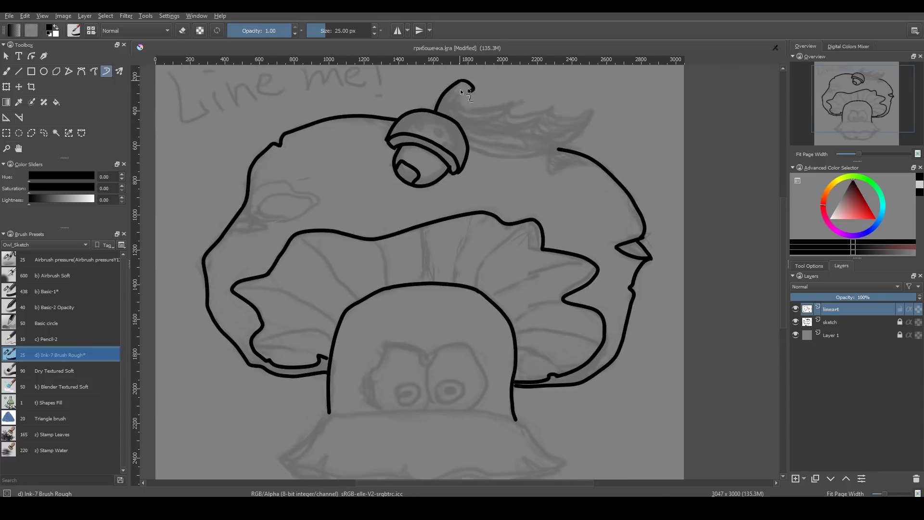
# Step: Ink the leaf beside the acorn with its curved lower edge, wavy middle lines and scalloped upper edge
pyautogui.moveTo(497, 136); pyautogui.dragTo(586, 108)
pyautogui.moveTo(586, 108); pyautogui.dragTo(468, 147)
pyautogui.moveTo(457, 112); pyautogui.dragTo(475, 127)
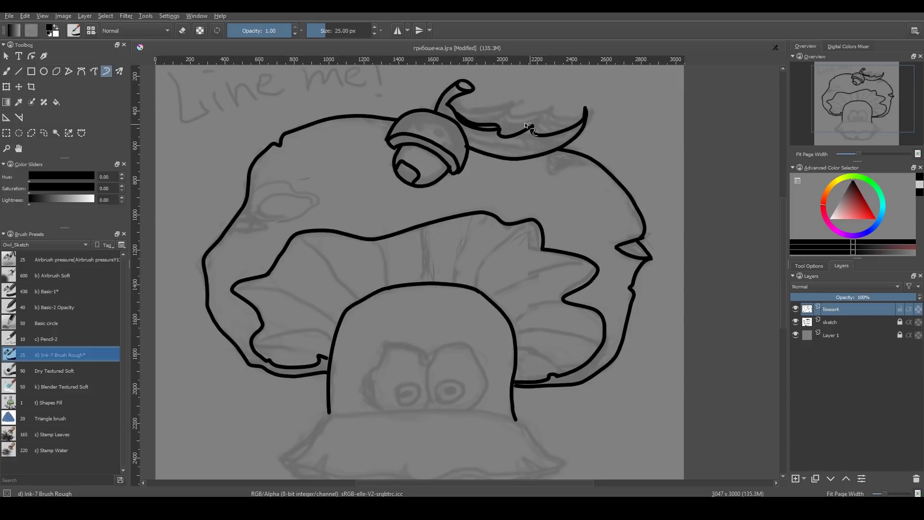
pyautogui.moveTo(532, 126); pyautogui.dragTo(523, 125)
pyautogui.moveTo(584, 107); pyautogui.dragTo(456, 100)
pyautogui.moveTo(563, 126); pyautogui.dragTo(584, 109)
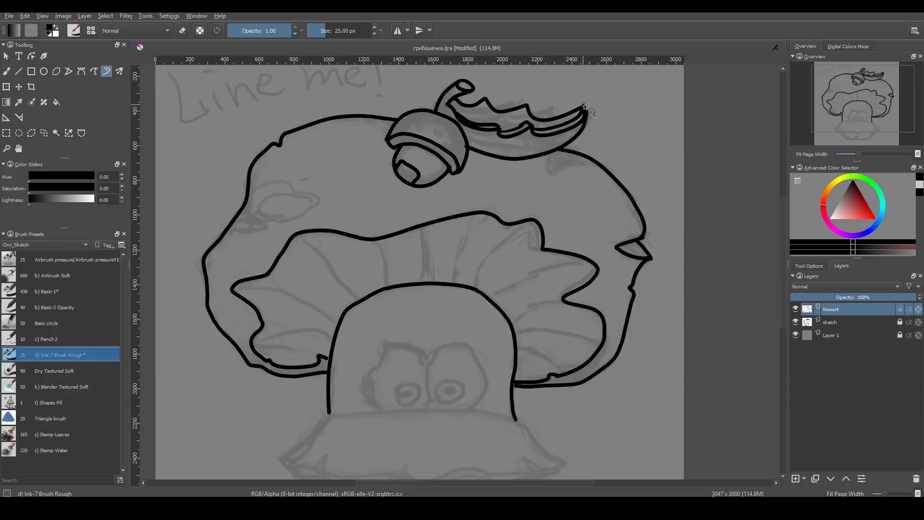